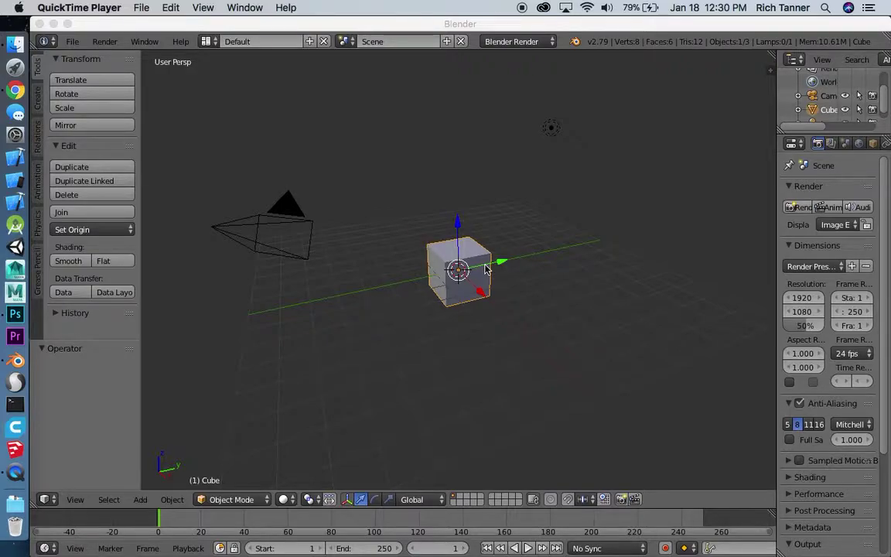
Show the default cube's transform sidebar: location 0, rotation 0°, scale 1.000, dimensions 2.000
left_click(634, 197)
key("n")
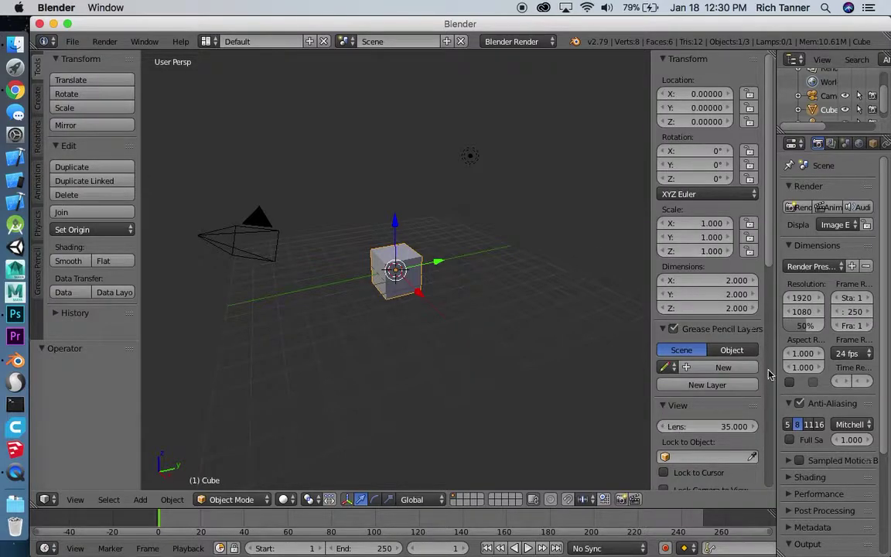
Start the Screencast Keys display, hide the sidebar and widen the Properties area
left_click_drag(771, 248, 776, 495)
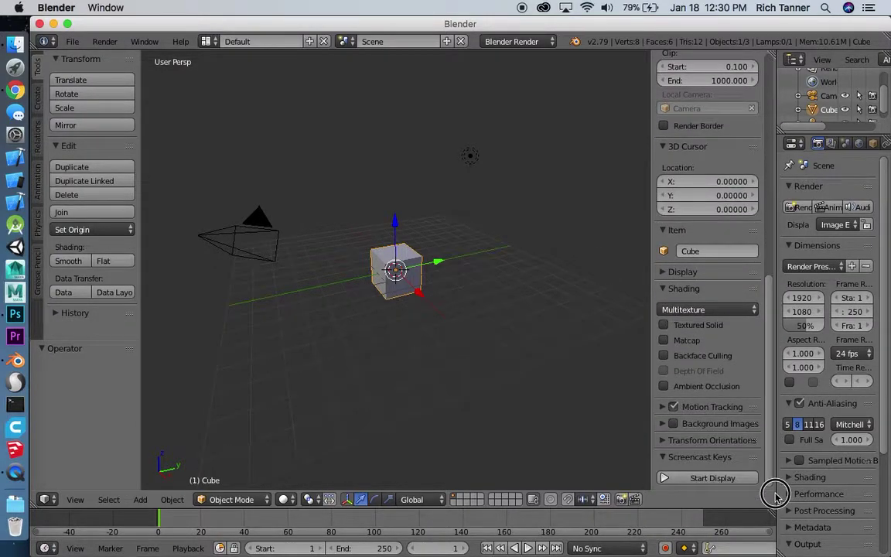
left_click(711, 478)
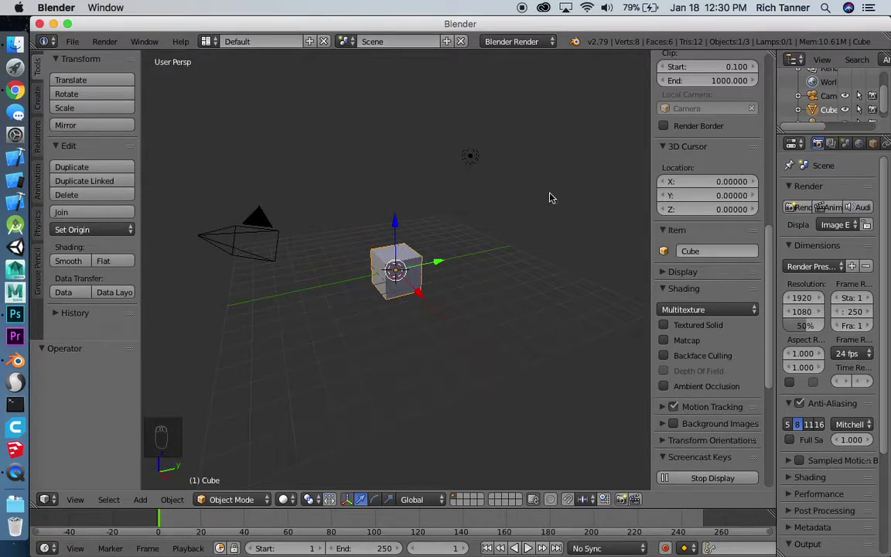
key("n")
key("n")
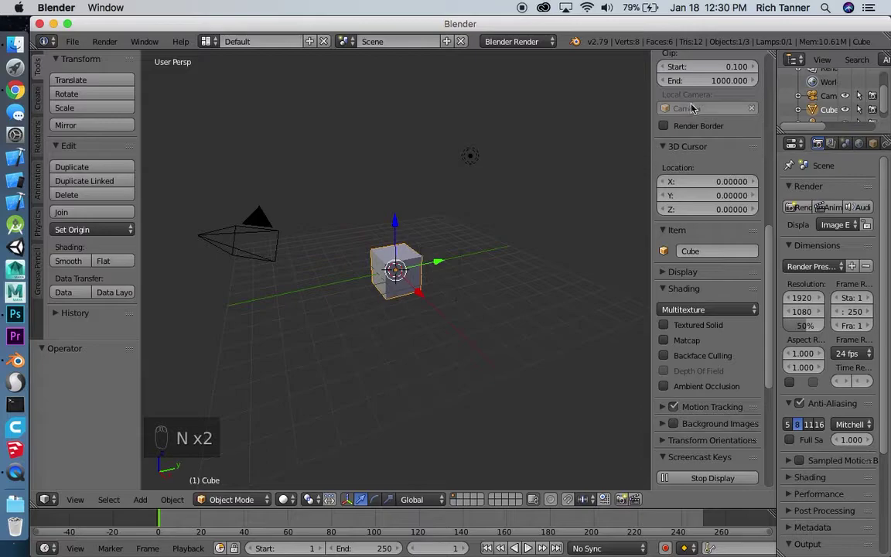
scroll(696, 247, "up", 15)
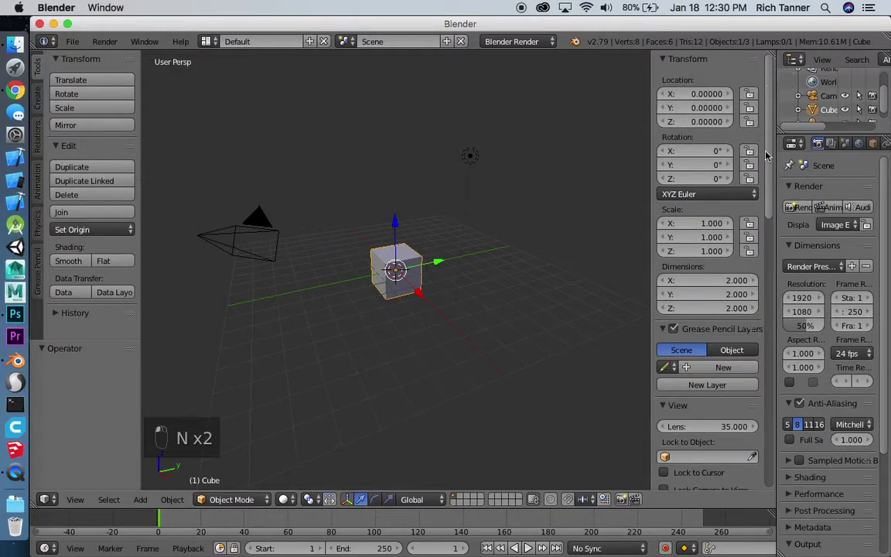
left_click_drag(777, 246, 679, 246)
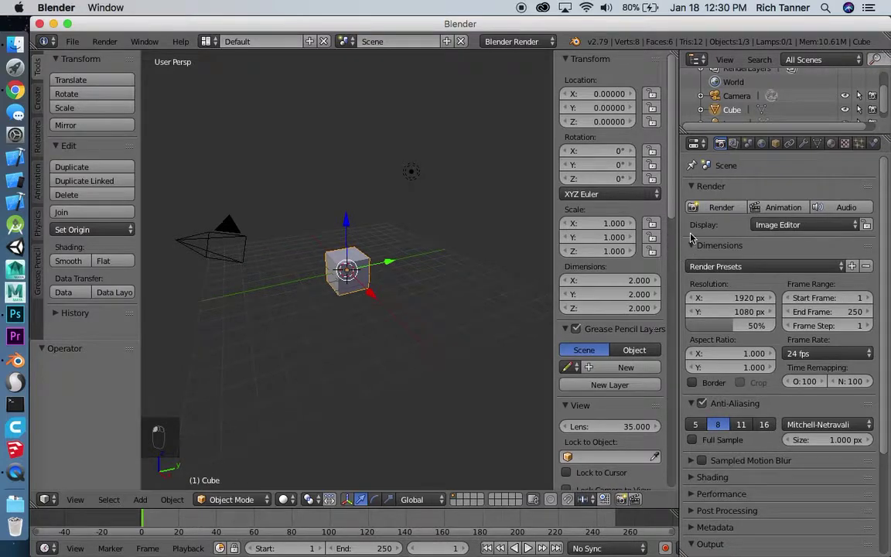
In Scene properties, set the unit system to Metric with Meters
left_click(748, 146)
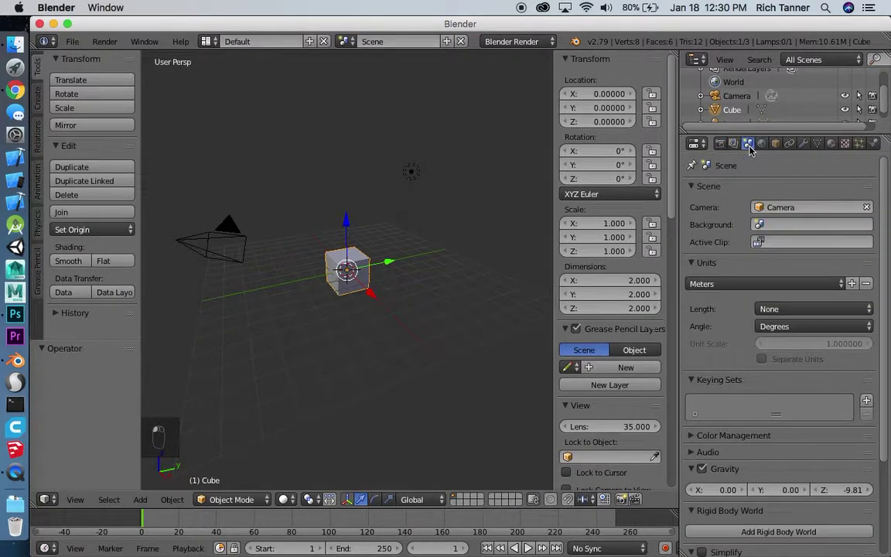
left_click(766, 283)
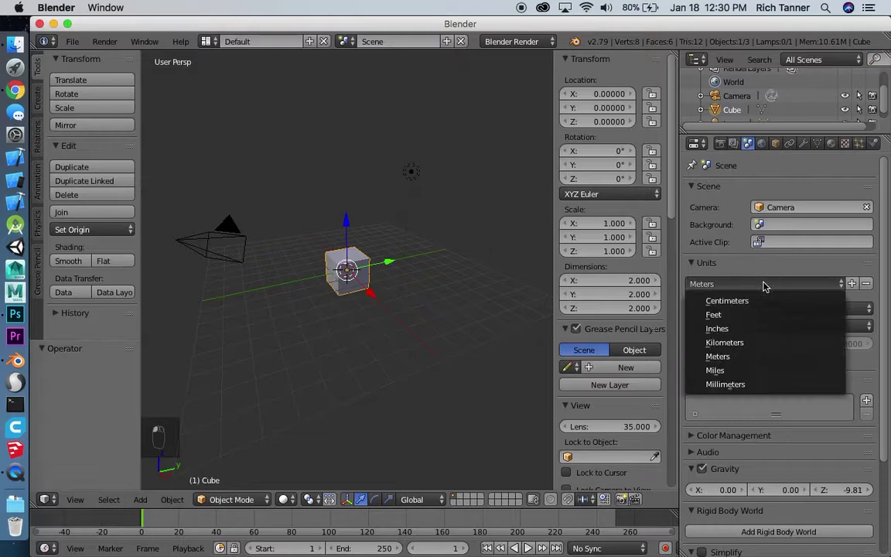
left_click(740, 357)
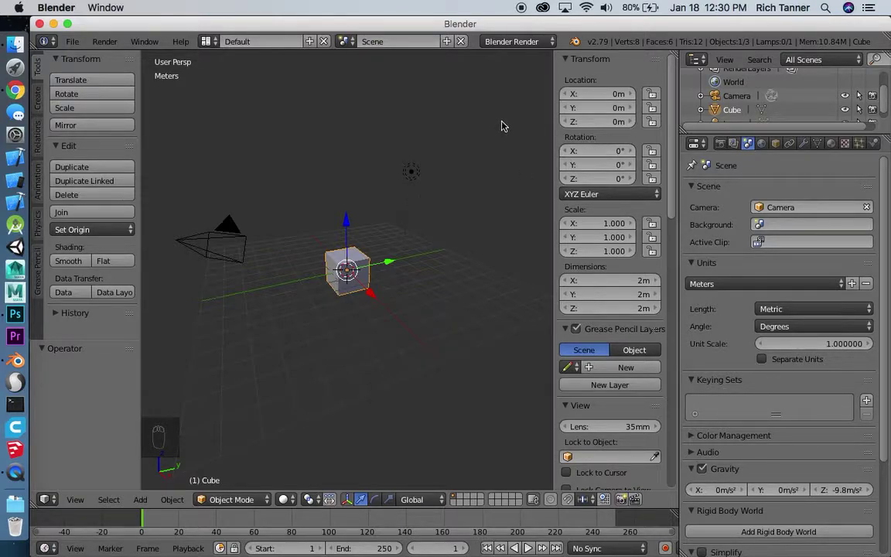
Set the cube's dimensions to X 2.5cm, Y 25cm and Z 20cm
middle_click_drag(308, 225, 356, 241)
middle_click_drag(445, 247, 439, 184)
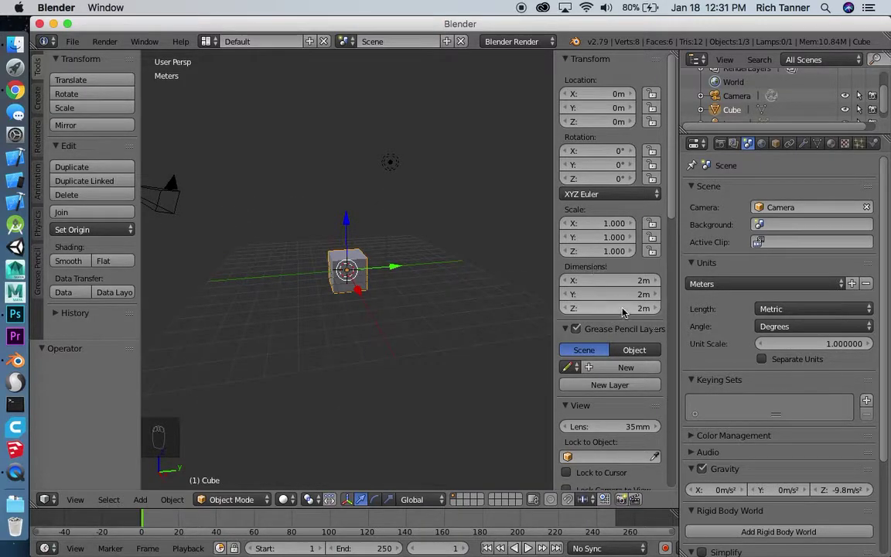
middle_click_drag(429, 168, 427, 328)
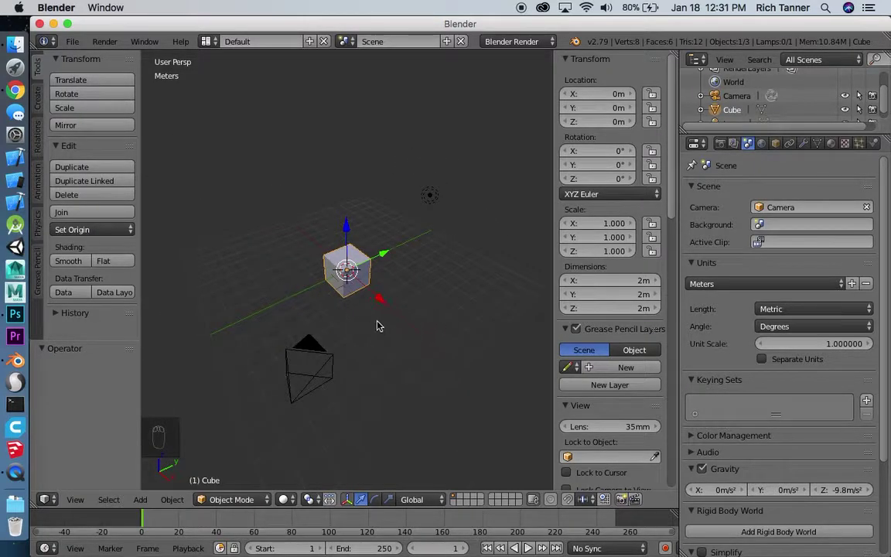
left_click(626, 281)
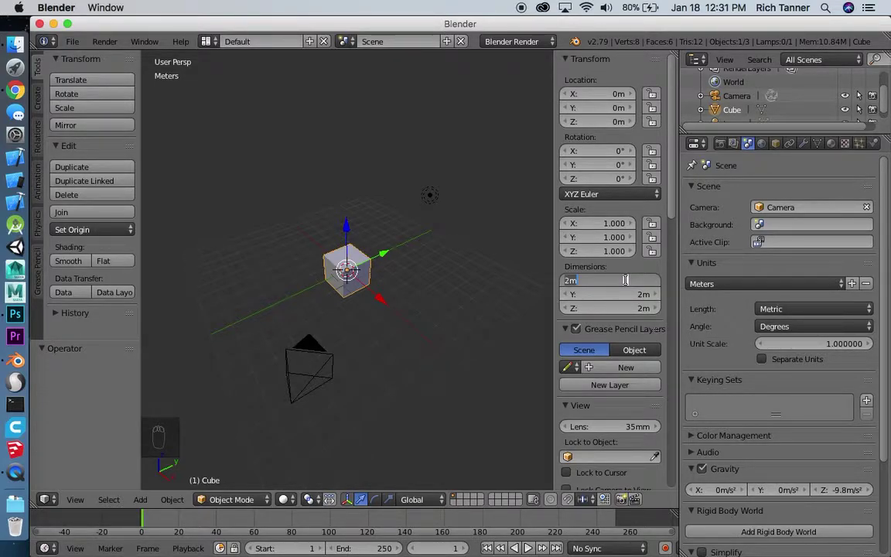
type("2")
key("Return")
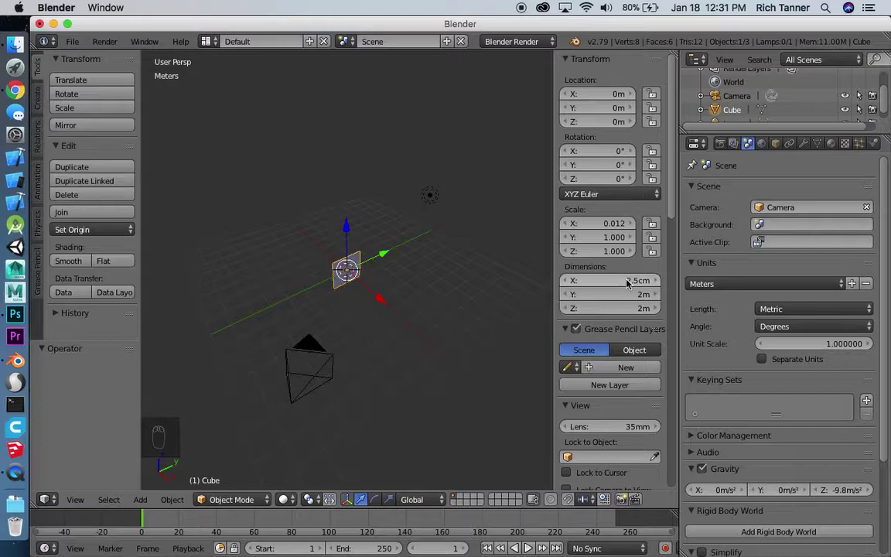
left_click(624, 295)
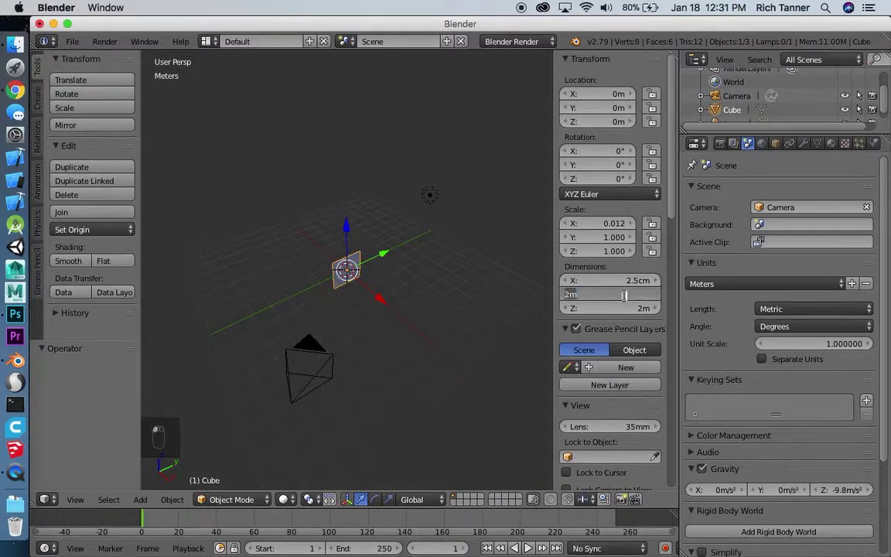
type("25c")
key("Return")
left_click(640, 308)
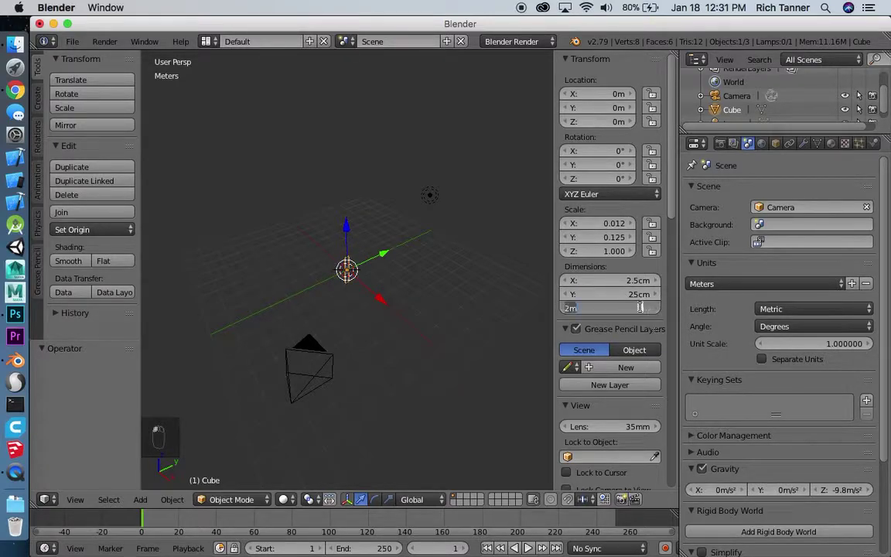
type("20cm")
key("Return")
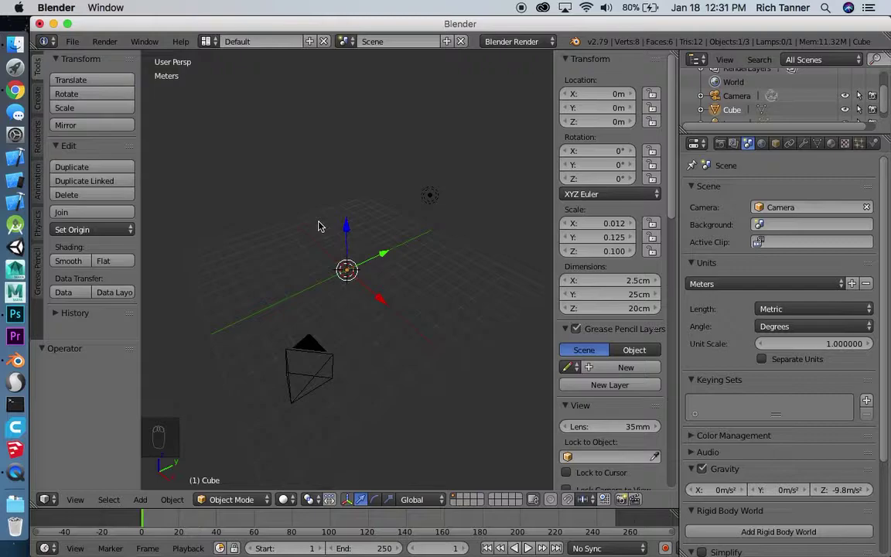
key("ctrl+u")
Change the box's dimensions to Y 20cm and Z 28cm
scroll(332, 213, "down", 3)
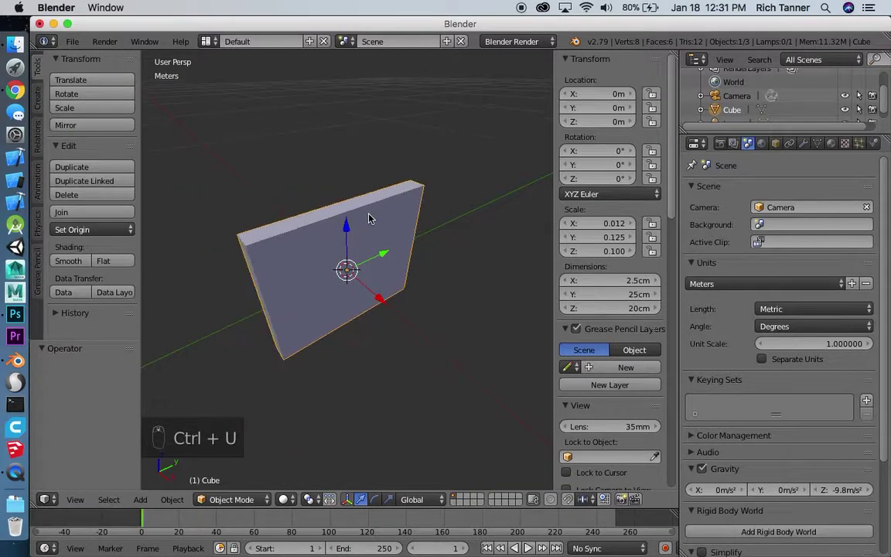
middle_click_drag(471, 244, 424, 204)
left_click(603, 292)
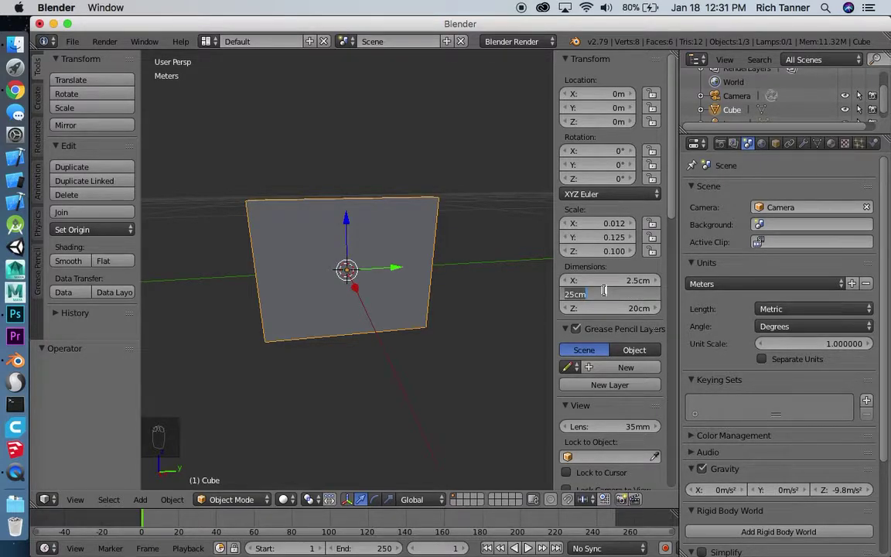
type("20cm")
key("Return")
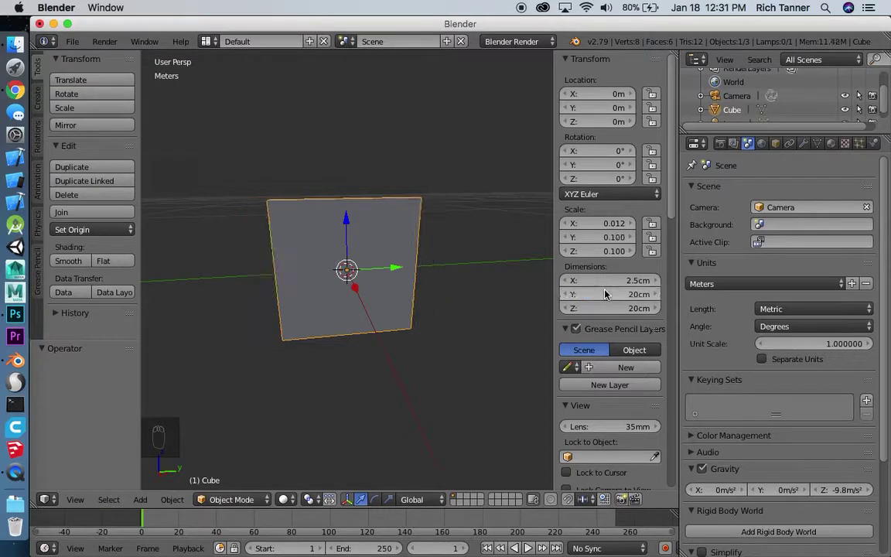
left_click(651, 309)
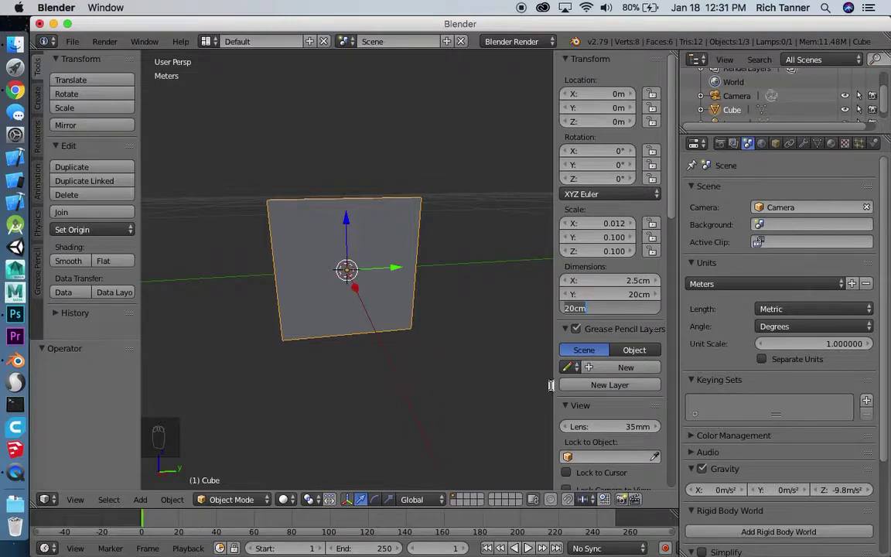
type("28")
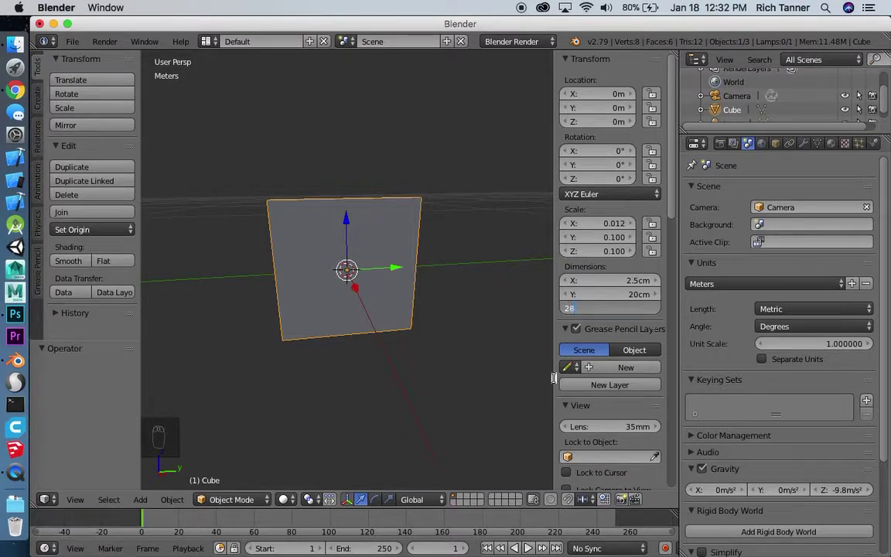
key("Return")
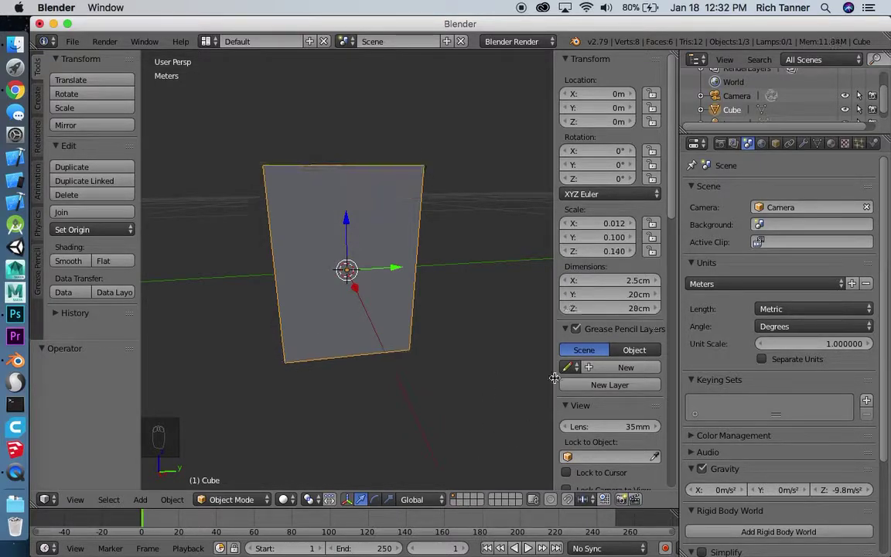
Orbit to face the box and split the 3D view into two side-by-side areas
middle_click_drag(453, 306, 499, 294)
middle_click_drag(477, 243, 411, 285)
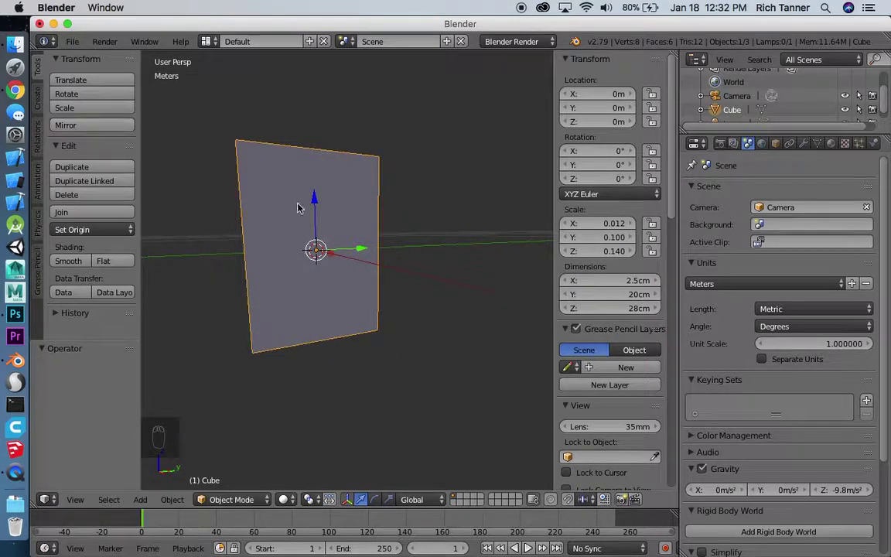
left_click_drag(669, 55, 511, 51)
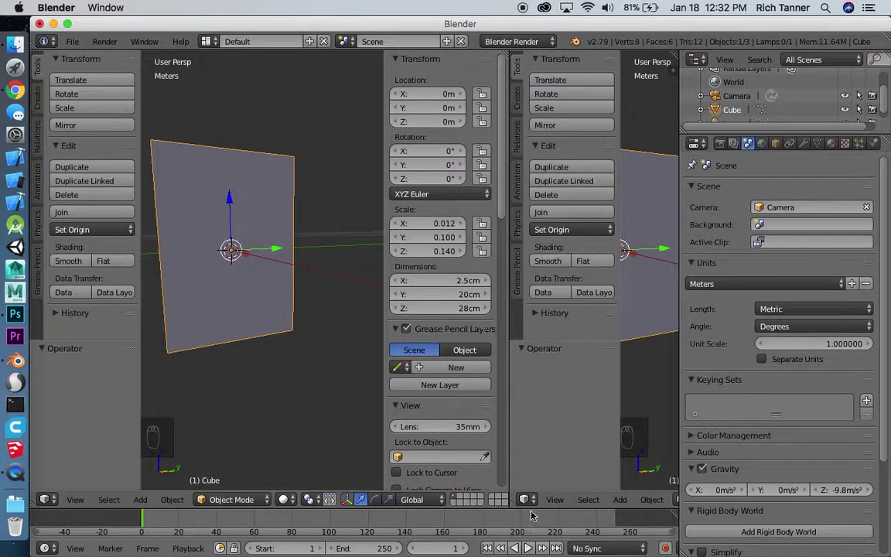
Widen the new right-hand area and switch it to the UV/Image Editor
left_click_drag(511, 72, 438, 76)
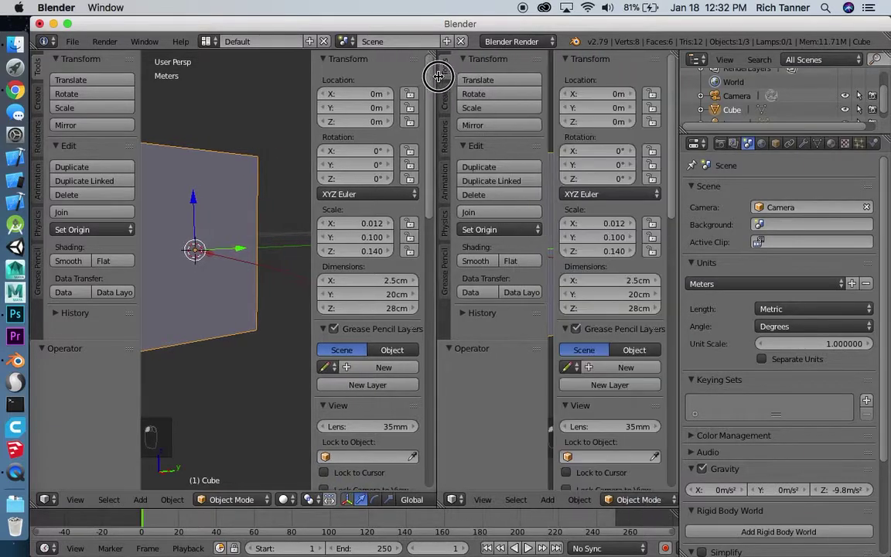
left_click(455, 499)
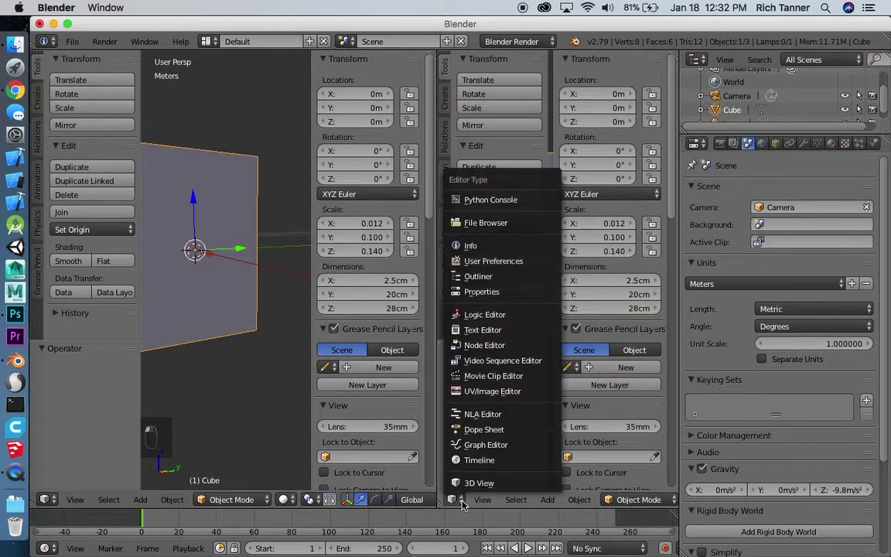
left_click(481, 393)
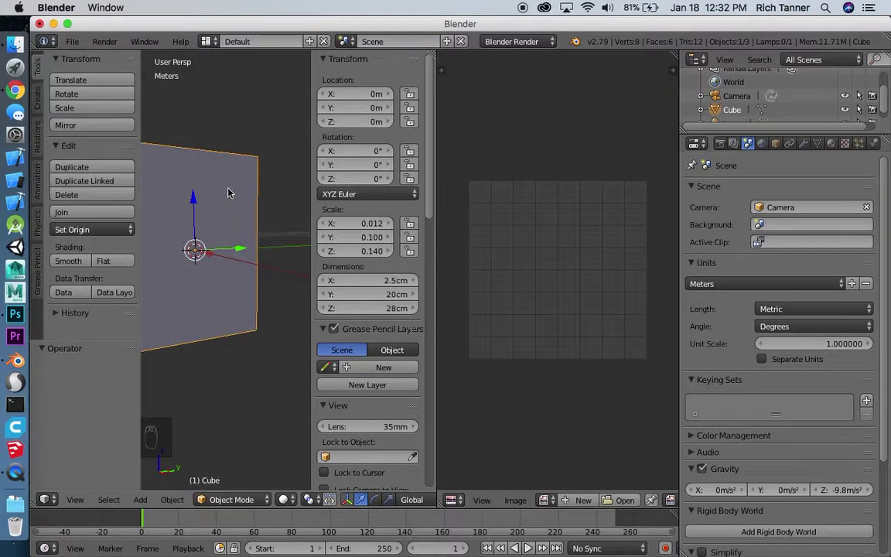
key("Tab")
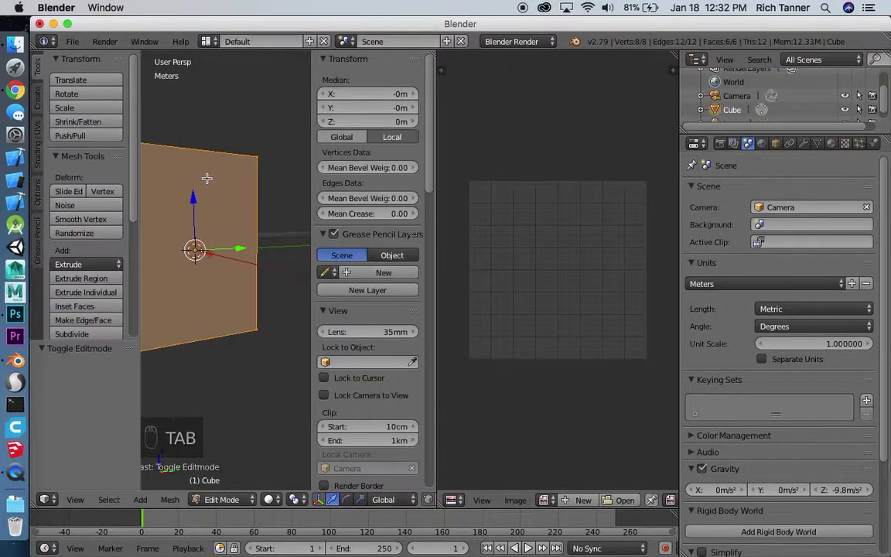
middle_click_drag(210, 181, 236, 155)
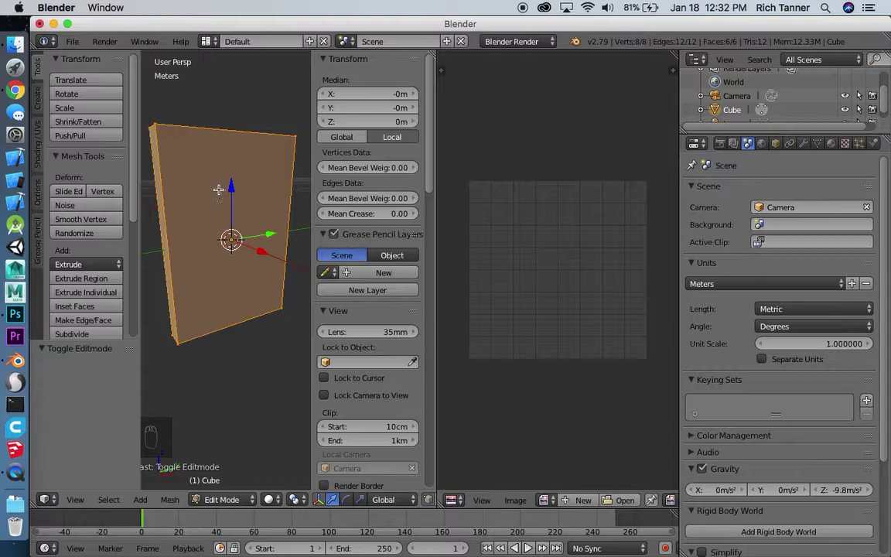
key("ctrl+space")
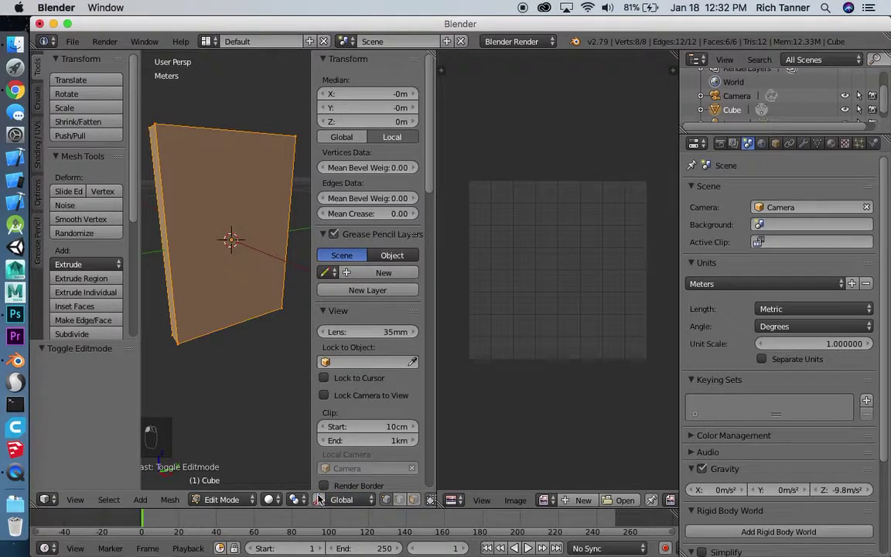
key("u")
left_click(214, 193)
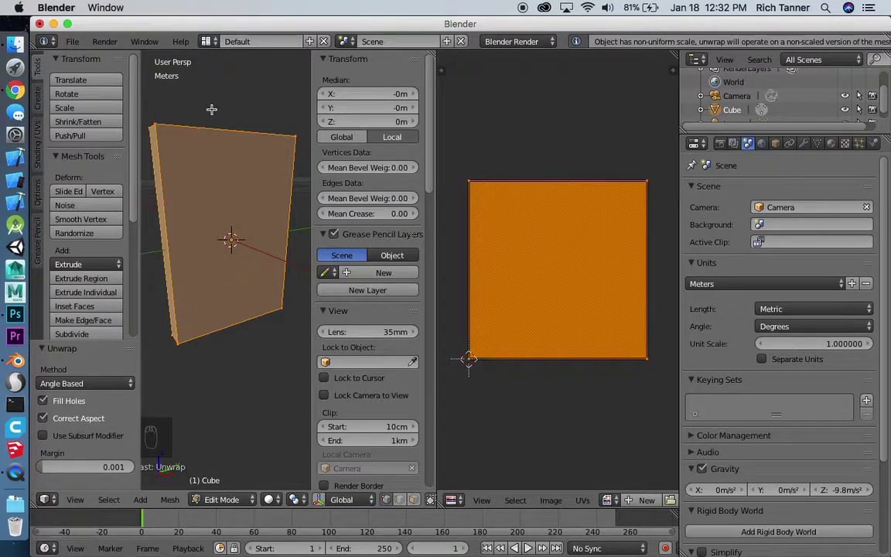
middle_click_drag(201, 105, 192, 132)
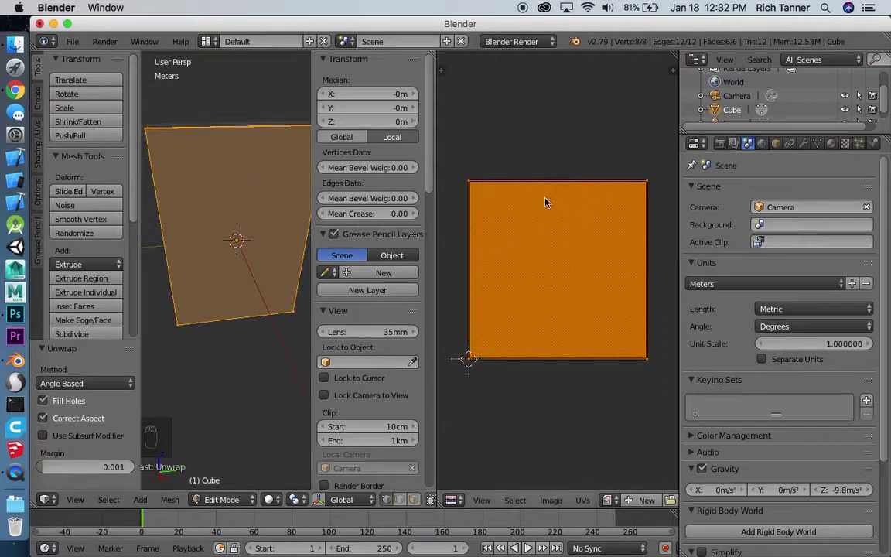
mouse_move(272, 106)
middle_mouse_down()
mouse_move(259, 104)
mouse_move(267, 101)
middle_mouse_up()
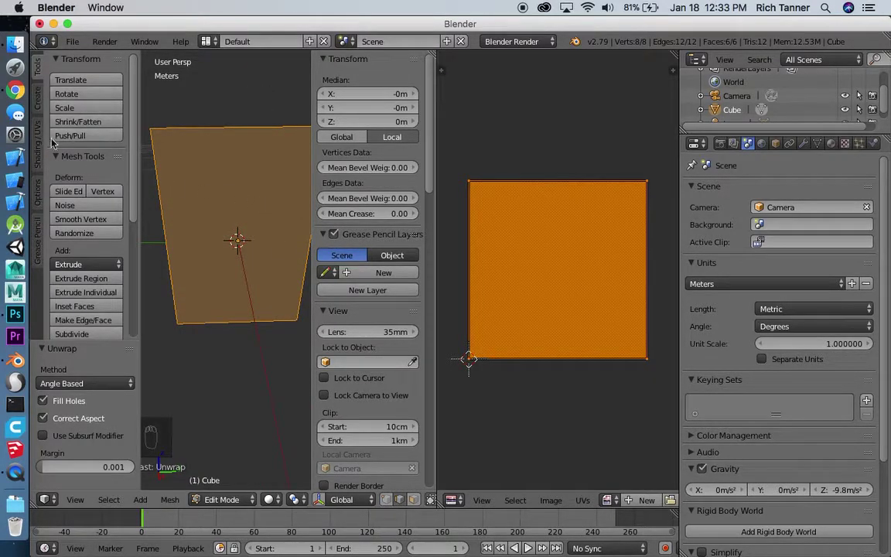
Select the face's top, right vertical and bottom edges as the first seam edges
right_click(197, 127)
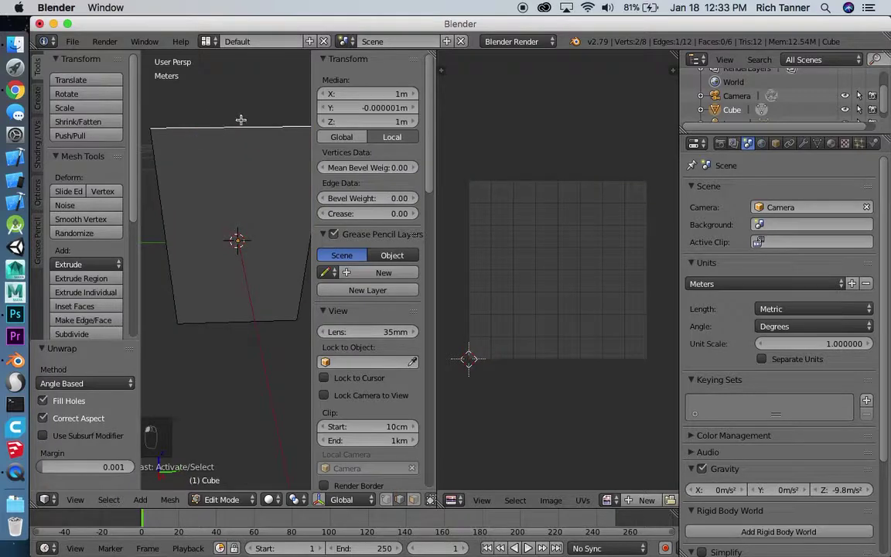
middle_click_drag(244, 125, 195, 115)
right_click(241, 153, "shift")
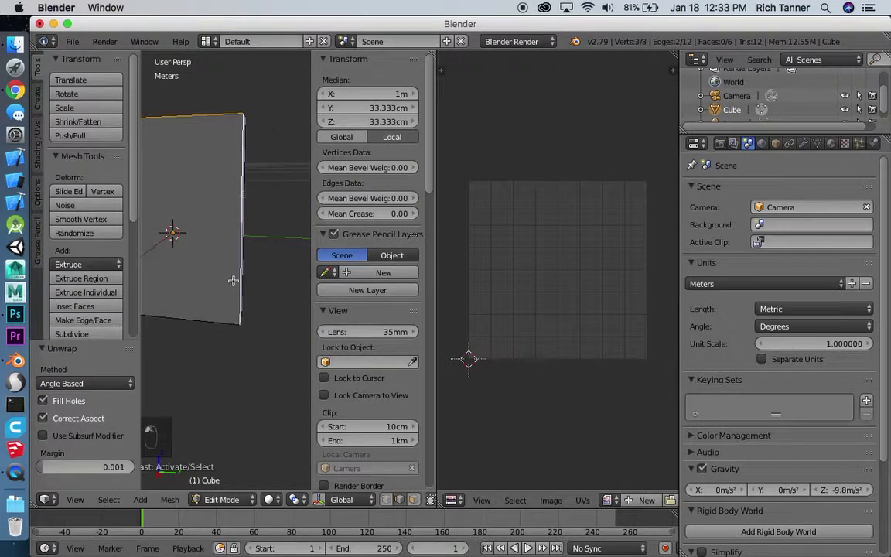
right_click(225, 323, "shift")
mouse_move(222, 319)
middle_mouse_down()
mouse_move(288, 238)
mouse_move(239, 295)
mouse_move(163, 276)
mouse_move(248, 286)
mouse_move(307, 271)
middle_mouse_up()
Add the remaining edges for eight seam edges and show the Shading / UVs tools
right_click(159, 280, "shift")
right_click(177, 284, "shift")
right_click(261, 198, "shift")
middle_click_drag(260, 199, 284, 258)
right_click(245, 222, "shift")
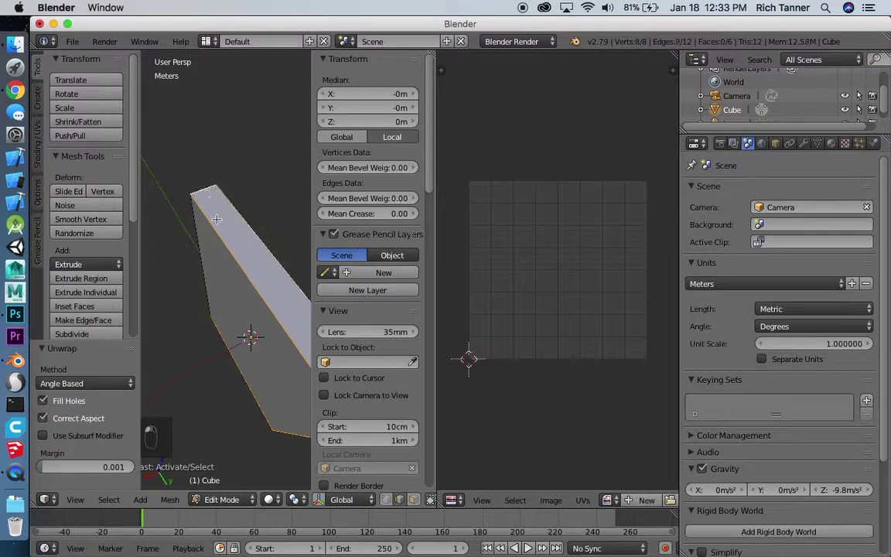
middle_click_drag(245, 219, 195, 160)
key("Right")
middle_click_drag(265, 316, 209, 330)
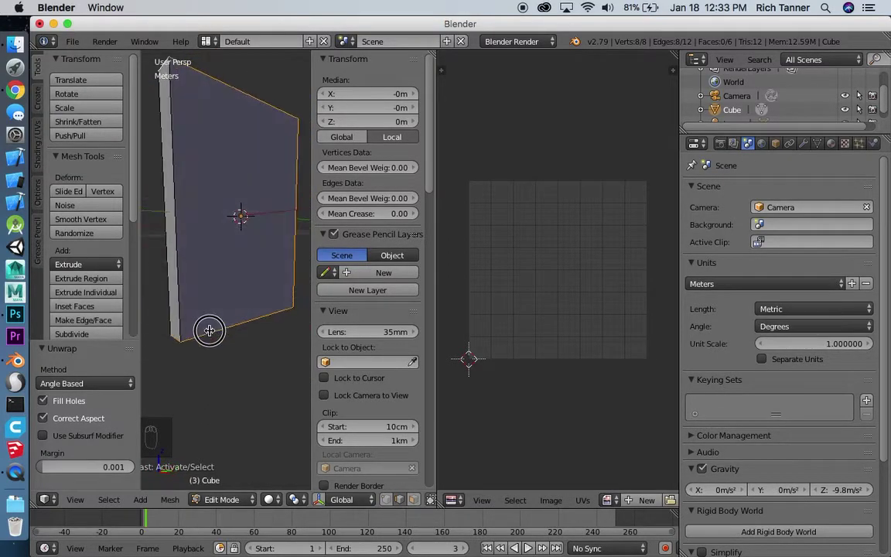
left_click(37, 135)
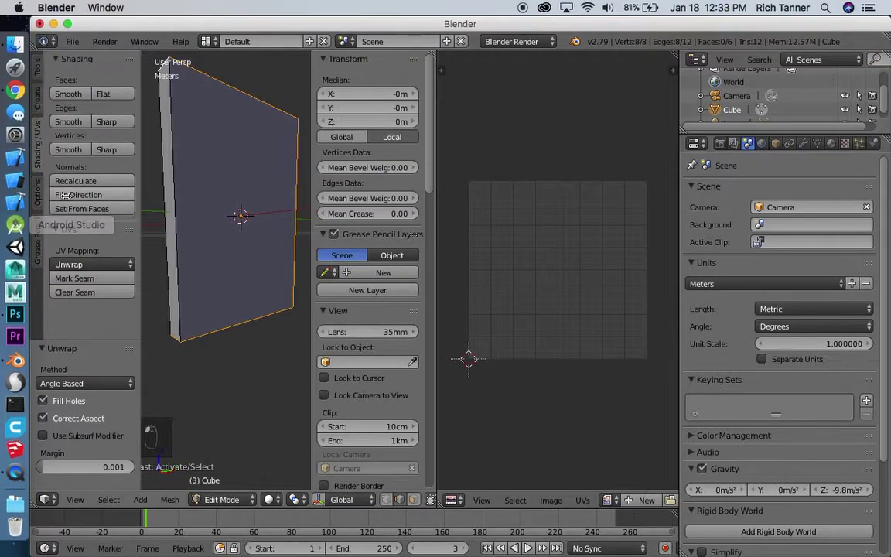
Mark the eight selected edges as UV seams, then deselect everything
left_click(82, 278)
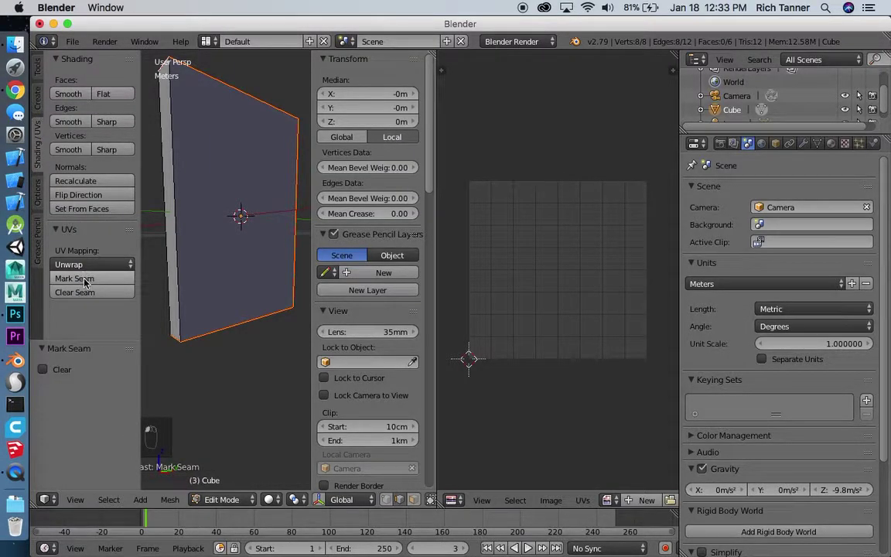
middle_click_drag(229, 265, 233, 307)
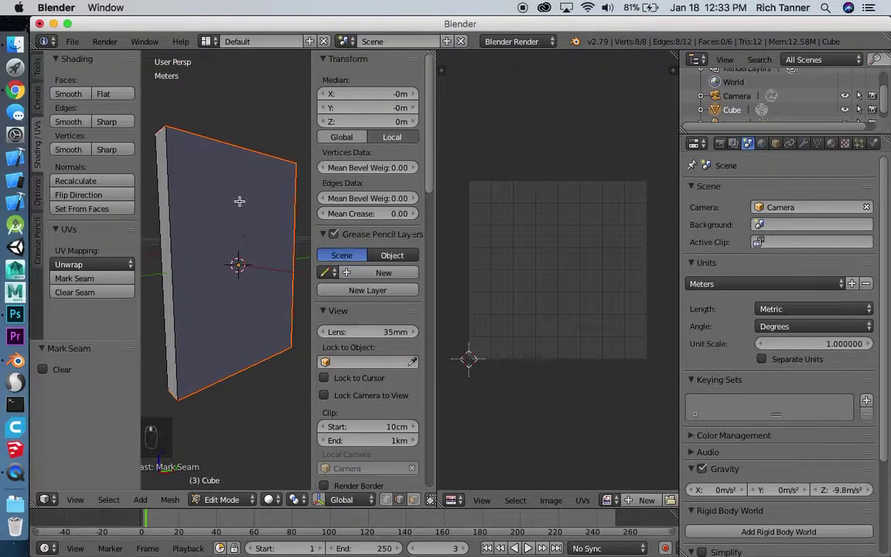
key("Tab")
key("Tab")
middle_click_drag(232, 128, 250, 133)
key("a")
key("a")
key("a")
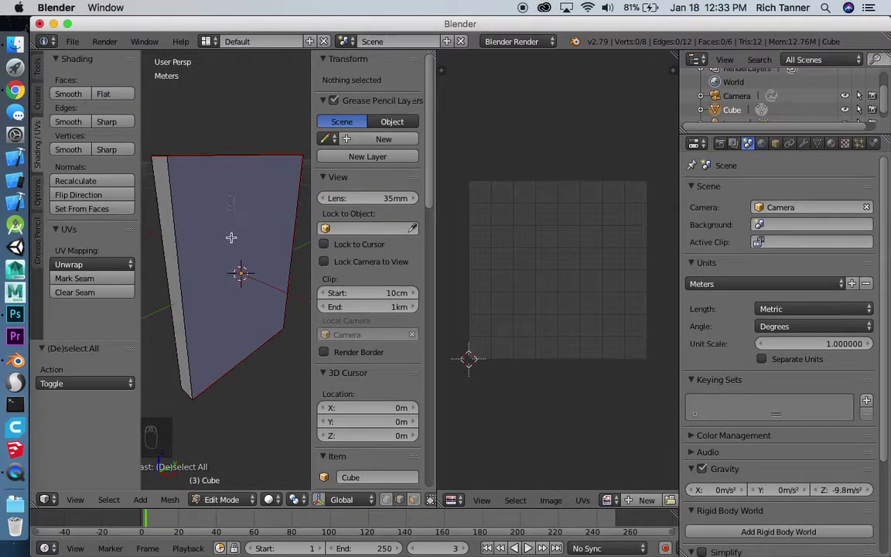
Select the whole box mesh and Unwrap it along its seams
key("a")
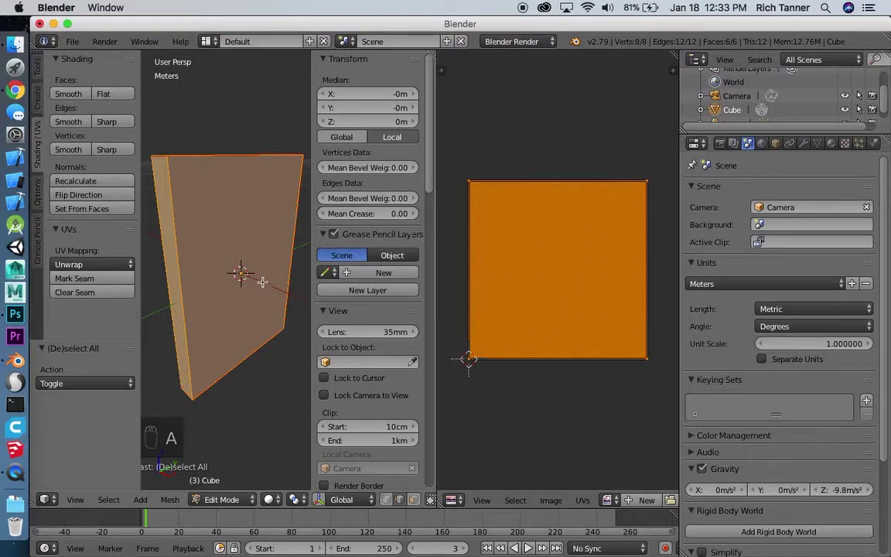
key("u")
left_click(262, 283)
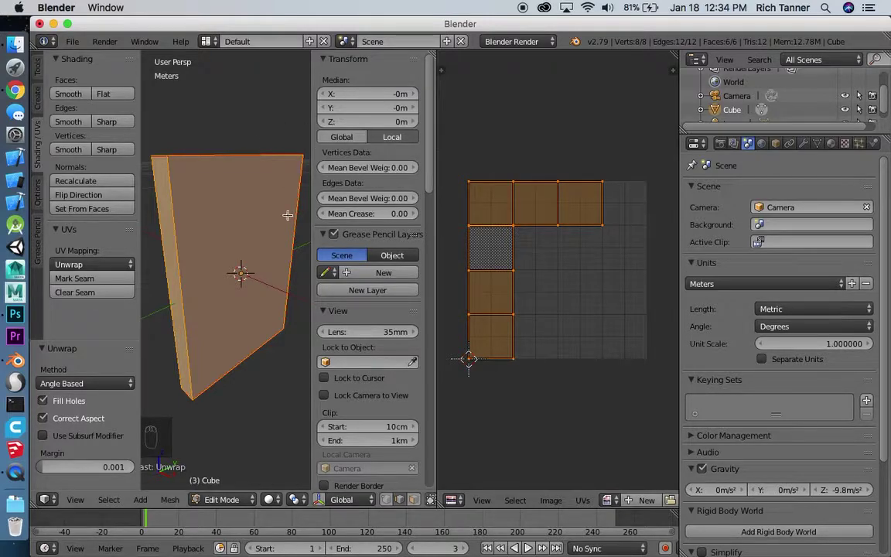
mouse_move(429, 131)
left_mouse_down()
mouse_move(435, 222)
mouse_move(437, 80)
mouse_move(437, 133)
left_mouse_up()
In Object Mode, apply Rotation & Scale to the box so its scale becomes 1.000
key("Tab")
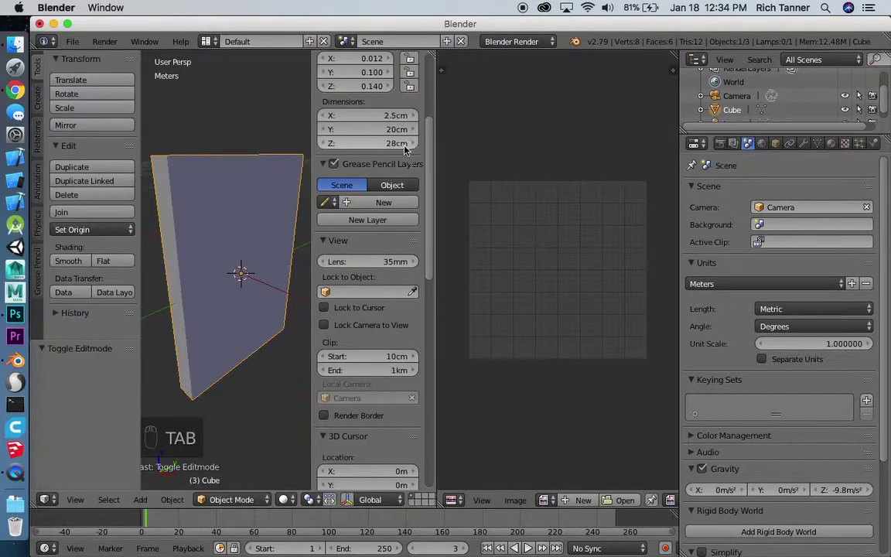
scroll(433, 143, "up", 2)
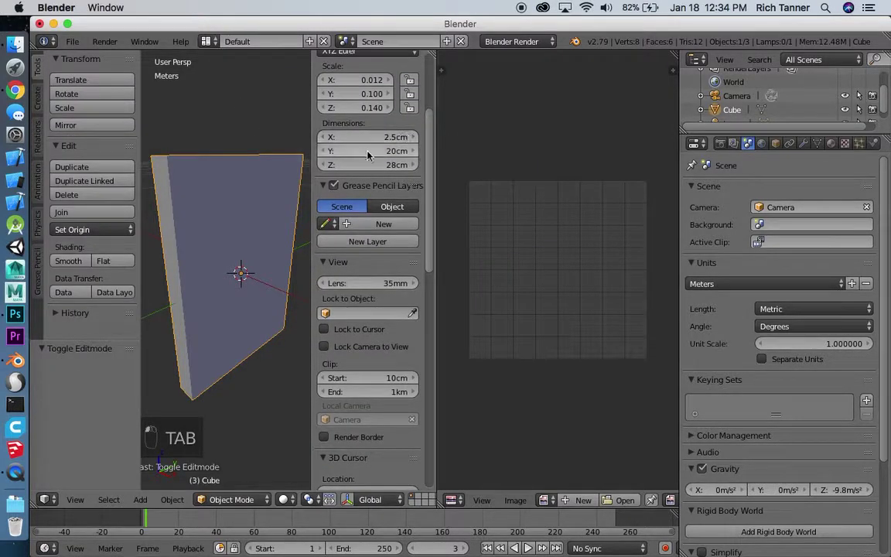
scroll(431, 164, "up", 1)
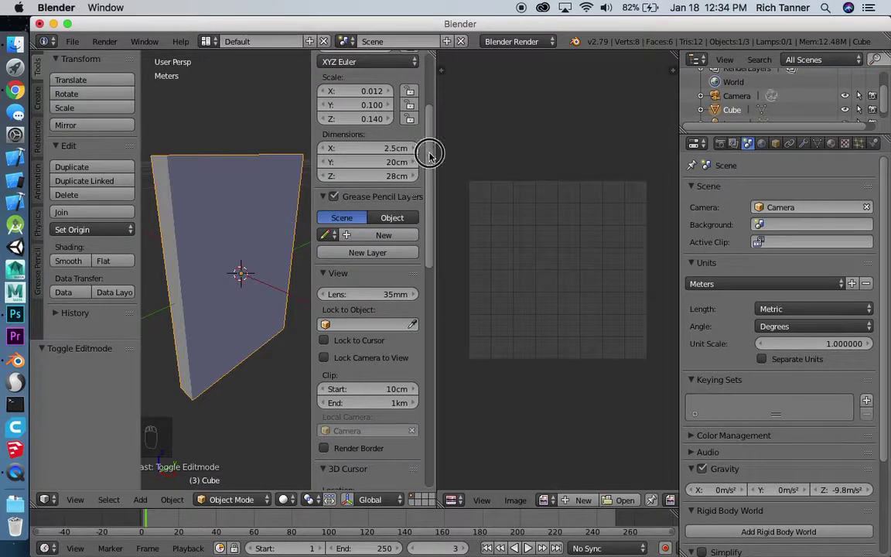
scroll(430, 150, "up", 4)
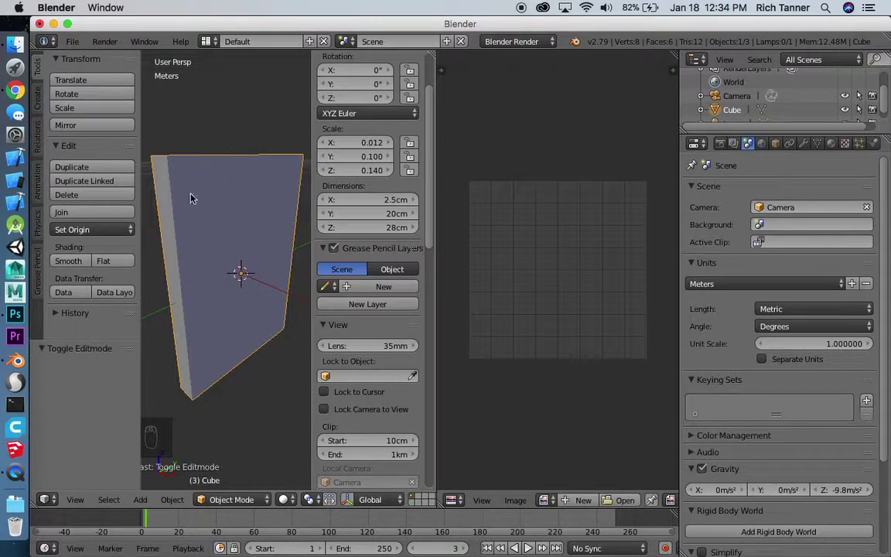
right_click(217, 198)
key("ctrl+a")
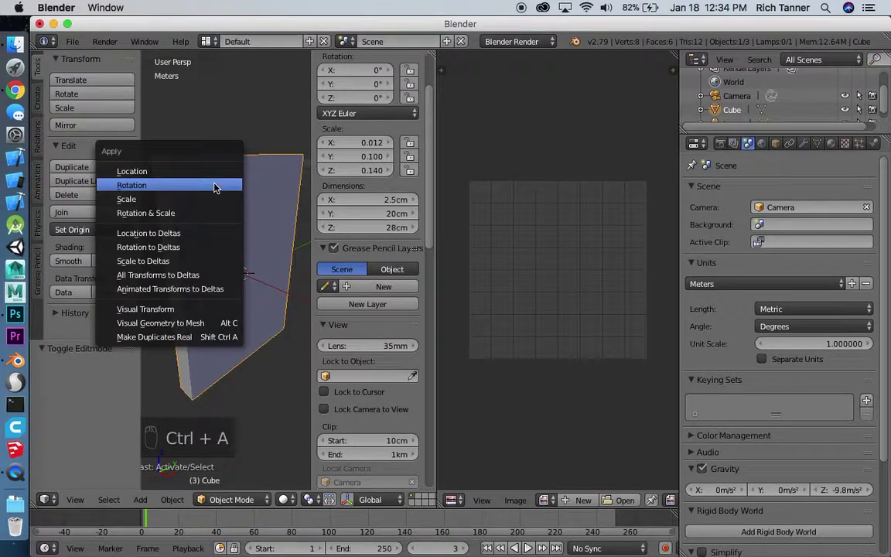
left_click(161, 214)
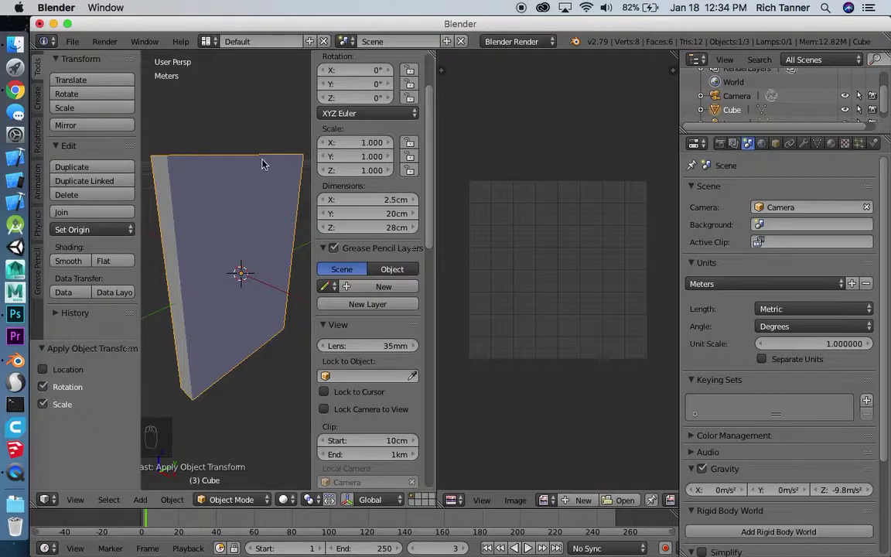
key("Tab")
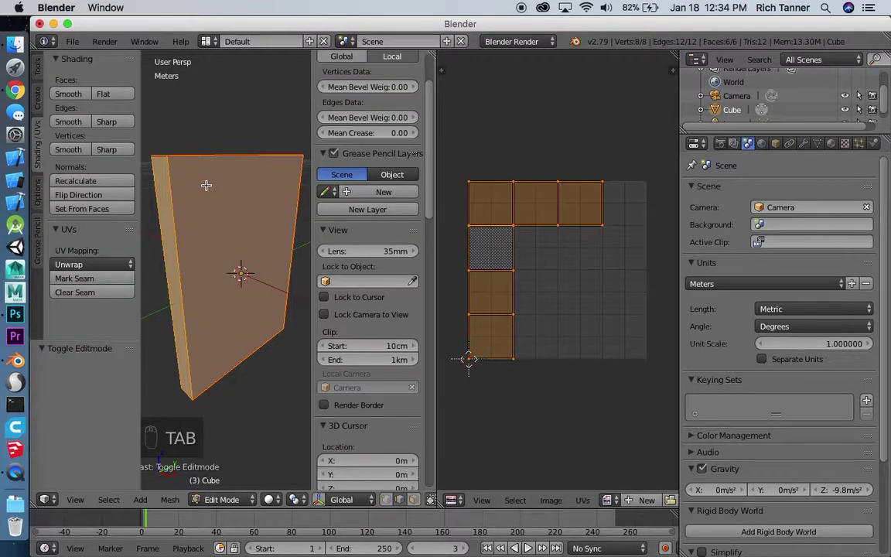
Unwrap the scale-applied box again and widen the UV editor to show the new layout
left_click(211, 214)
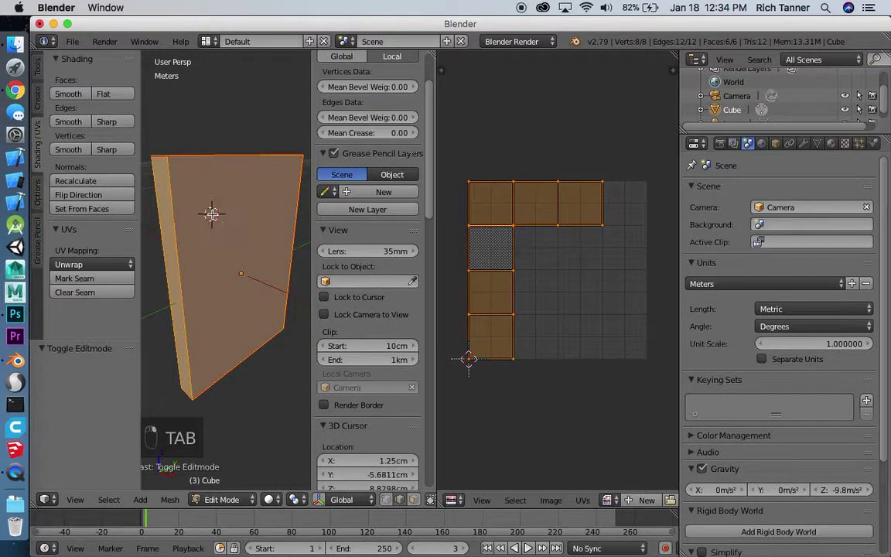
key("u")
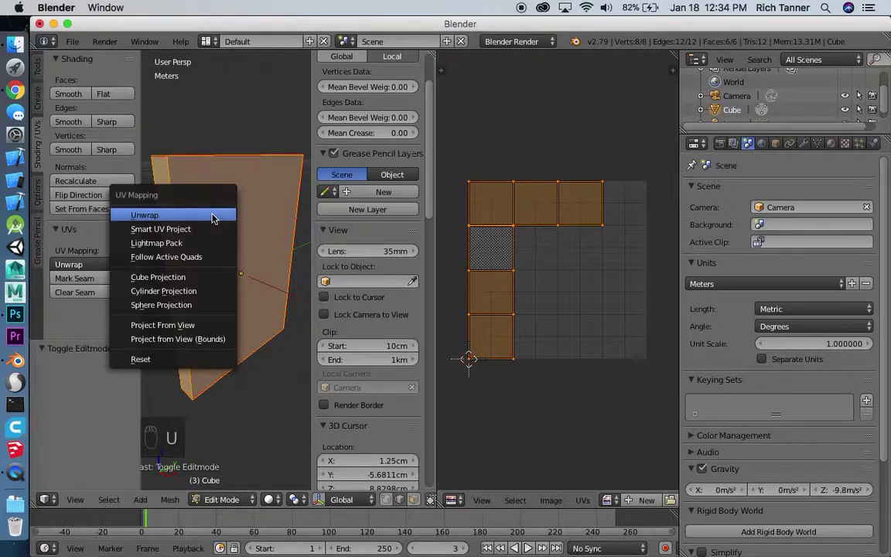
left_click(211, 214)
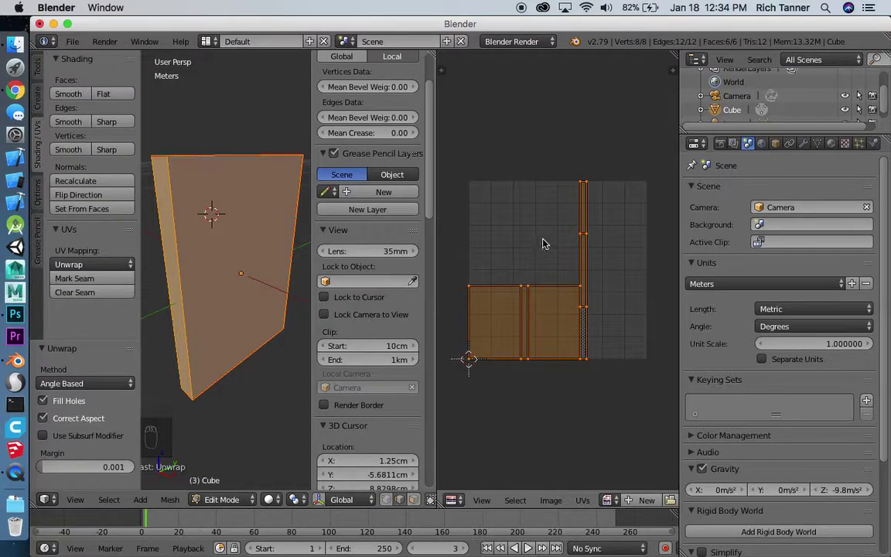
right_click(584, 231)
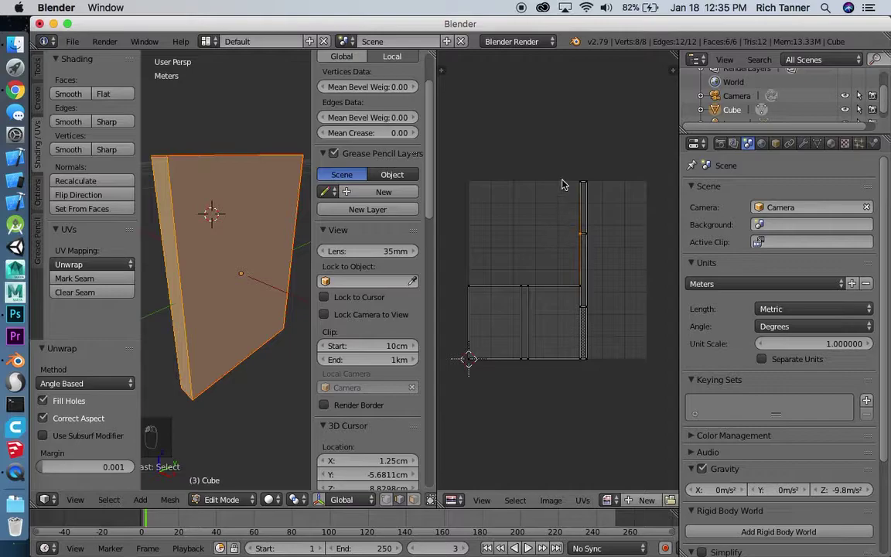
left_click_drag(435, 177, 301, 171)
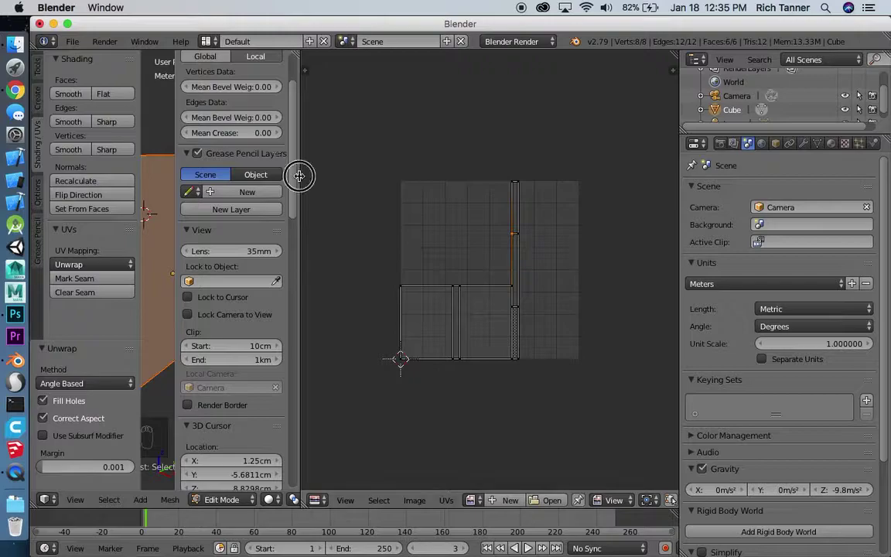
Hide the 3D view sidebar, widen the UV editor, and show its UV tool shelf
left_click_drag(296, 179, 610, 199)
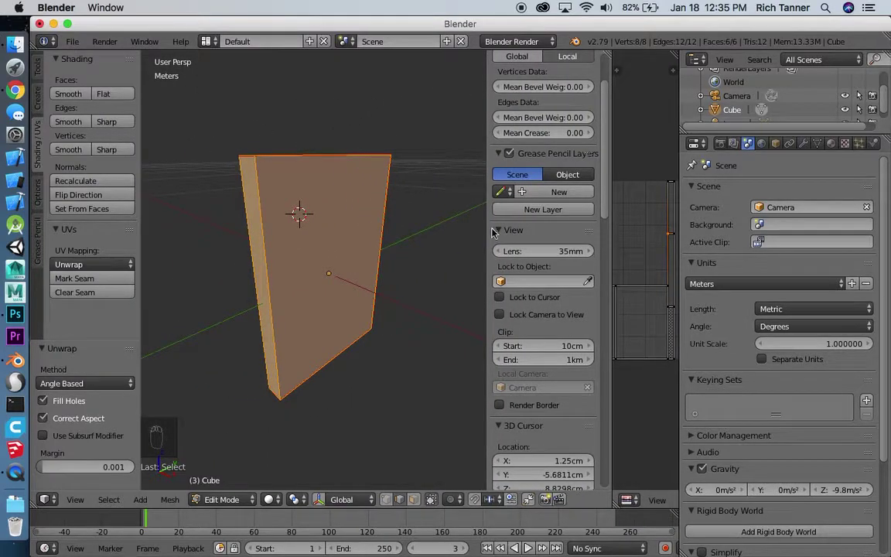
key("n")
key("n")
key("n")
key("n")
key("n")
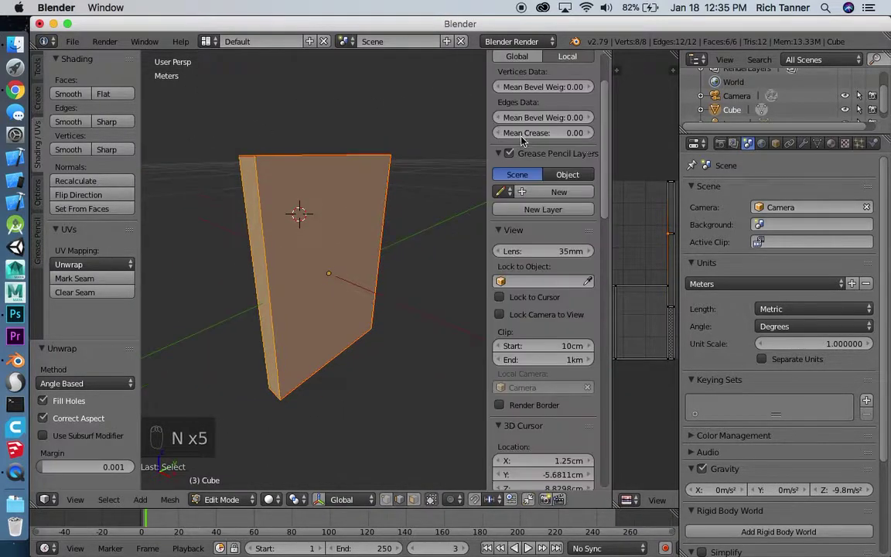
key("t")
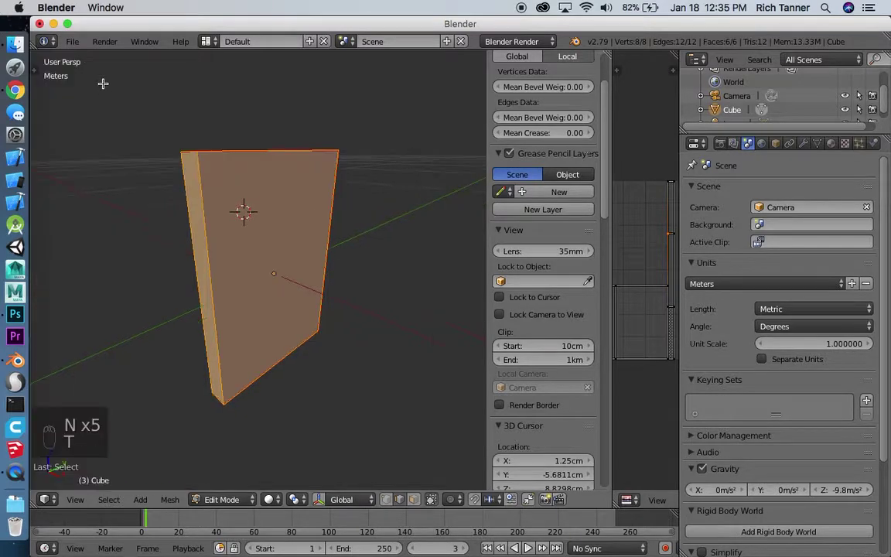
key("t")
key("t")
key("t")
key("t")
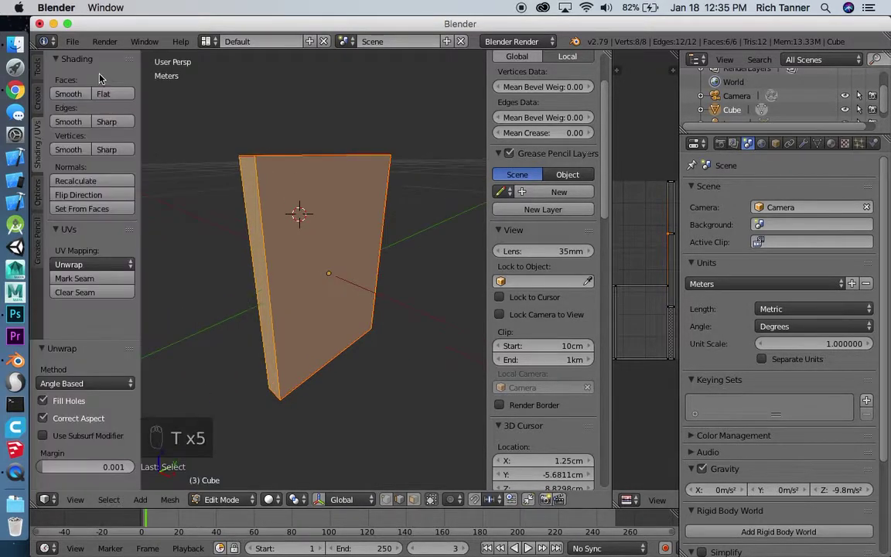
key("t")
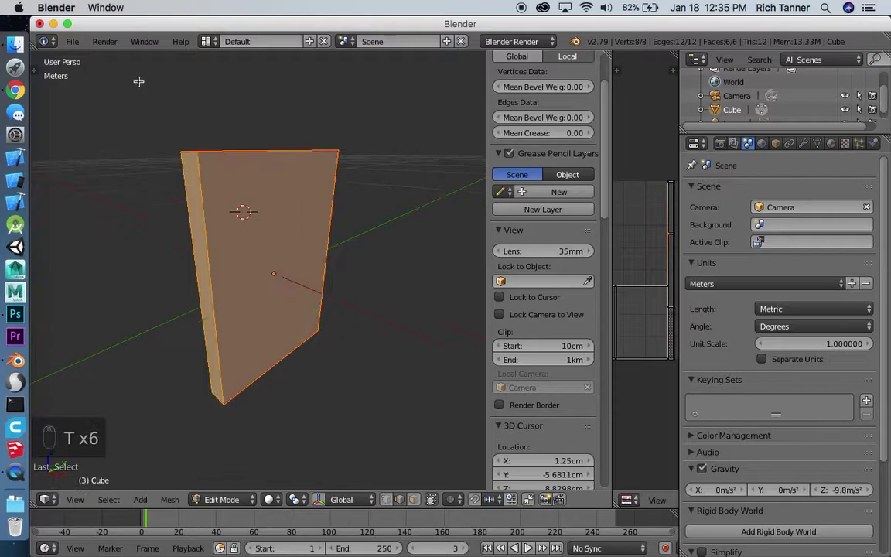
left_click_drag(610, 149, 191, 103)
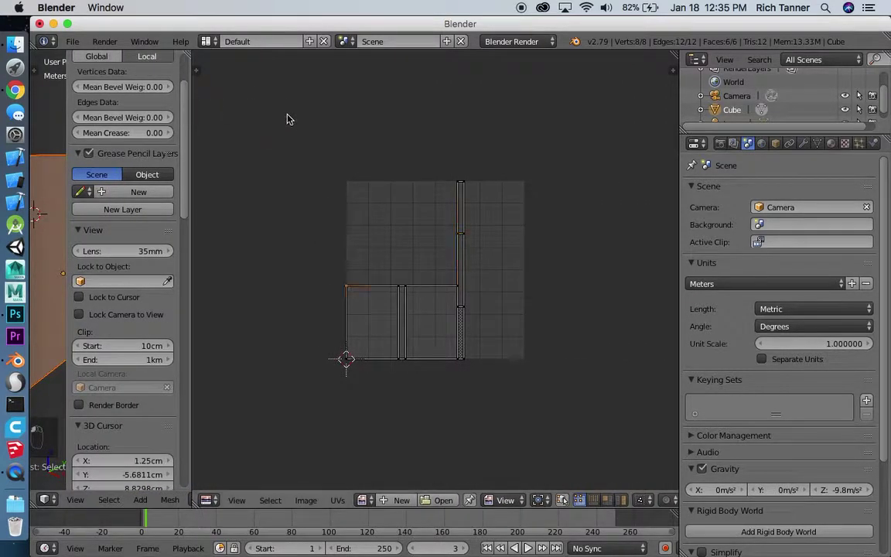
key("t")
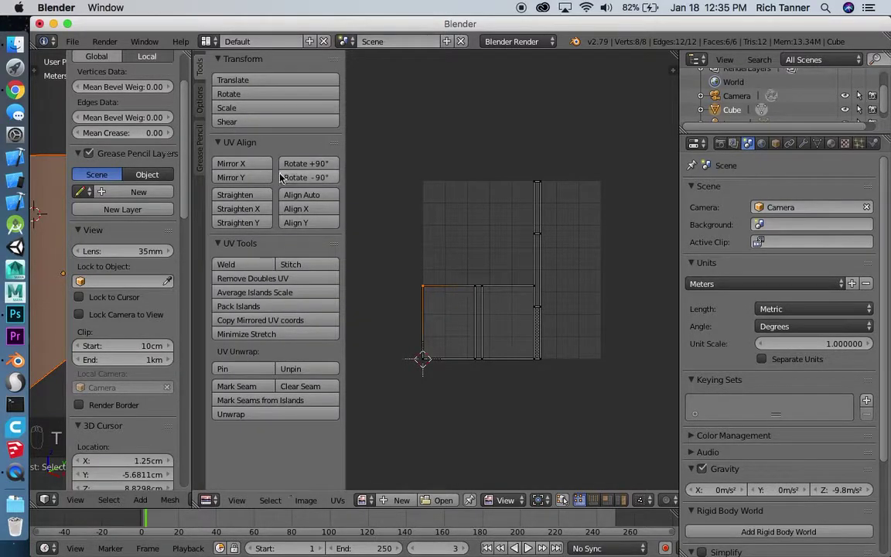
Select the whole thin spine UV island using Select Linked
right_click(539, 191)
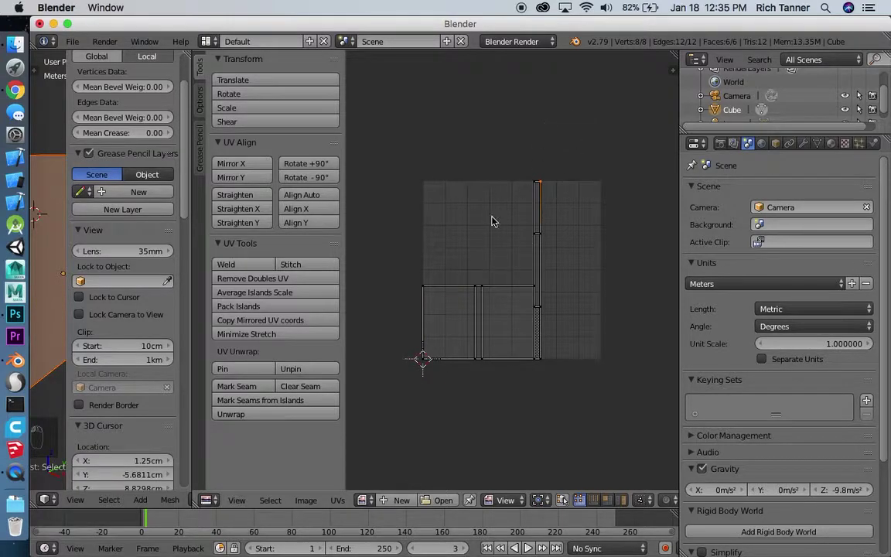
left_click(272, 501)
left_click(270, 500)
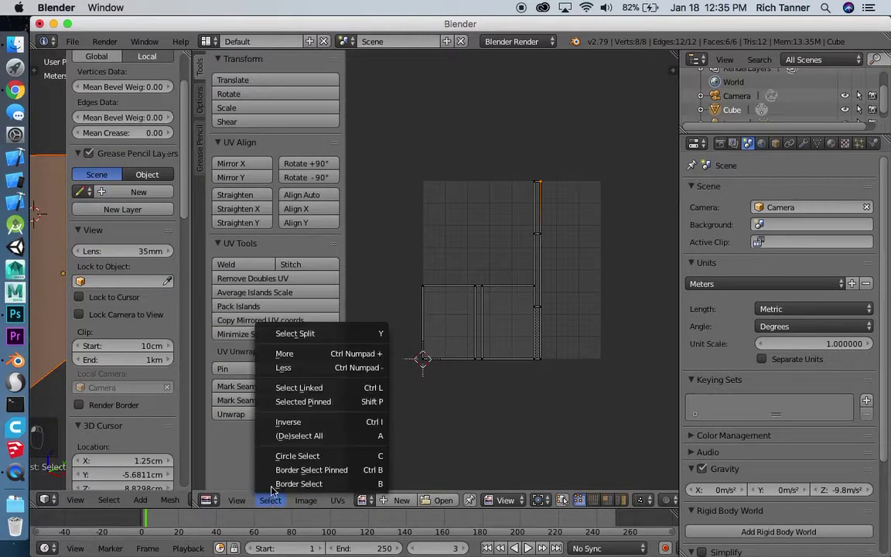
left_click(309, 389)
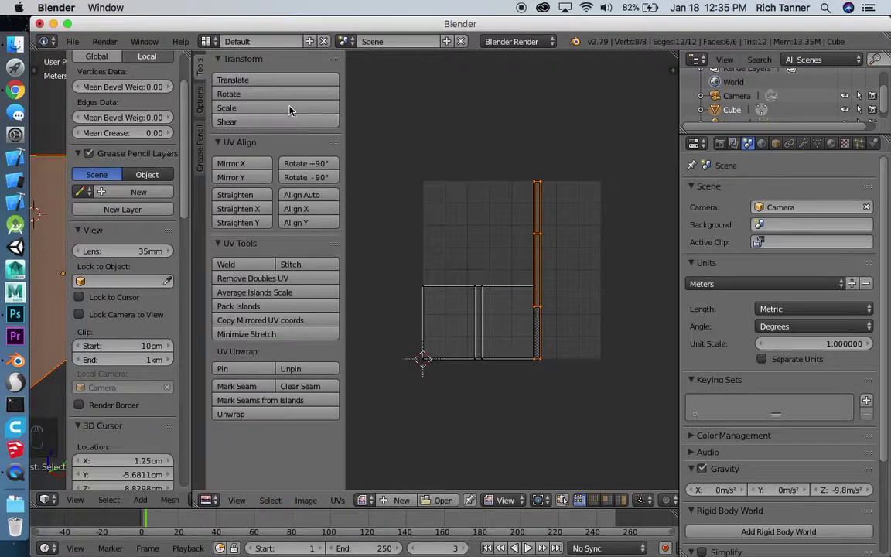
Place the spine strip at UV Vertex X 220, Y 128 in the sidebar
key("n")
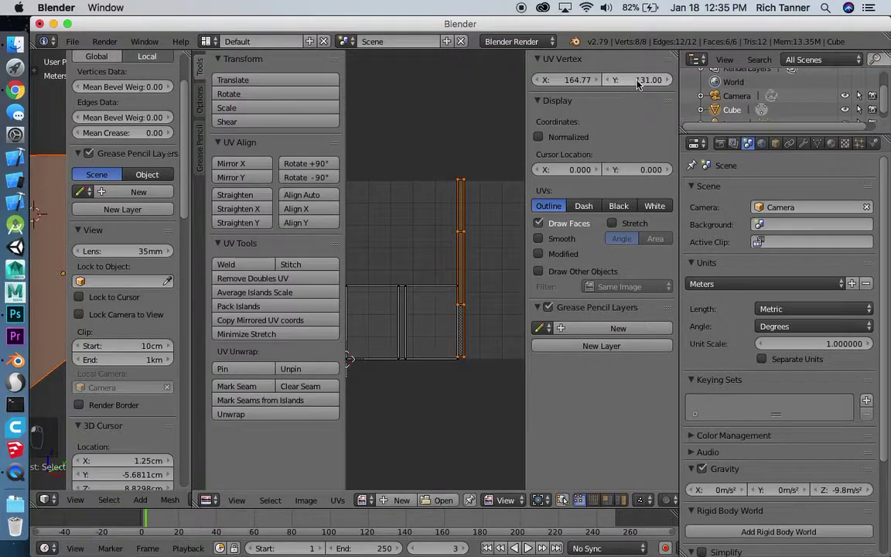
left_click_drag(633, 84, 609, 85)
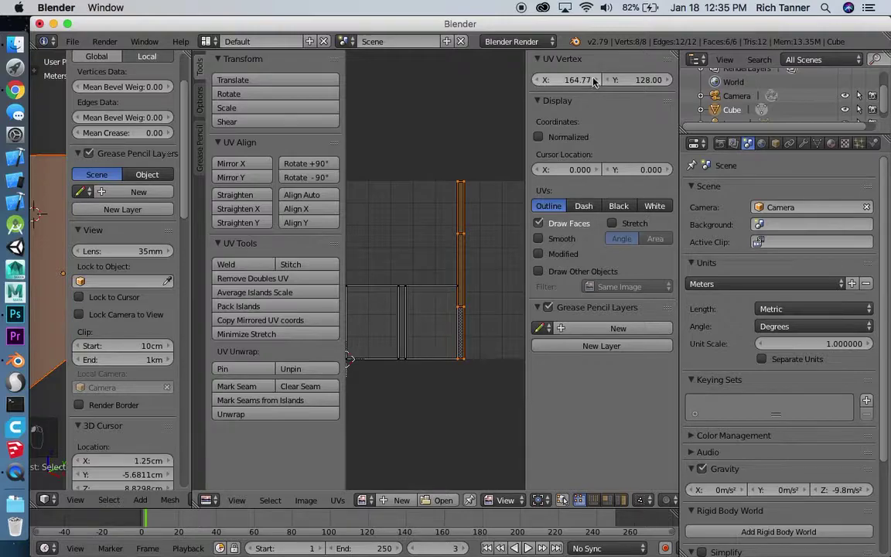
left_click_drag(596, 85, 624, 85)
left_click(582, 79)
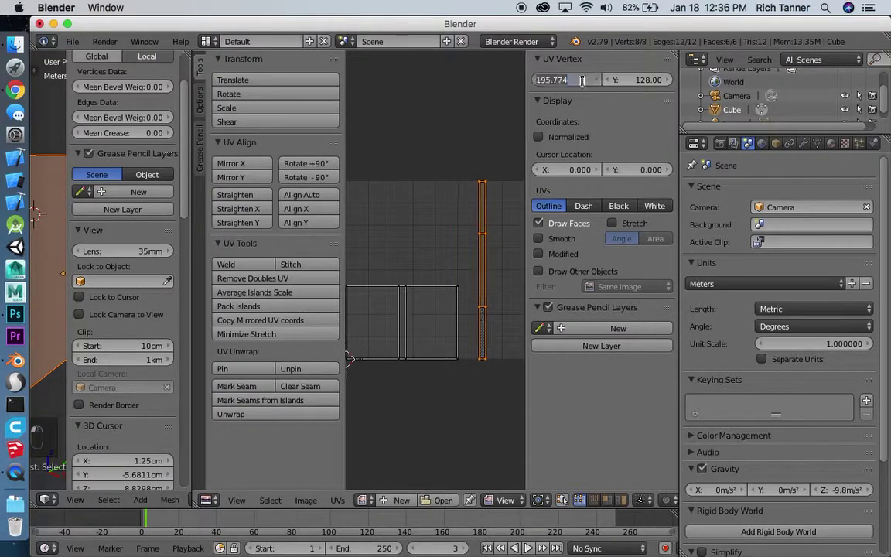
type("220")
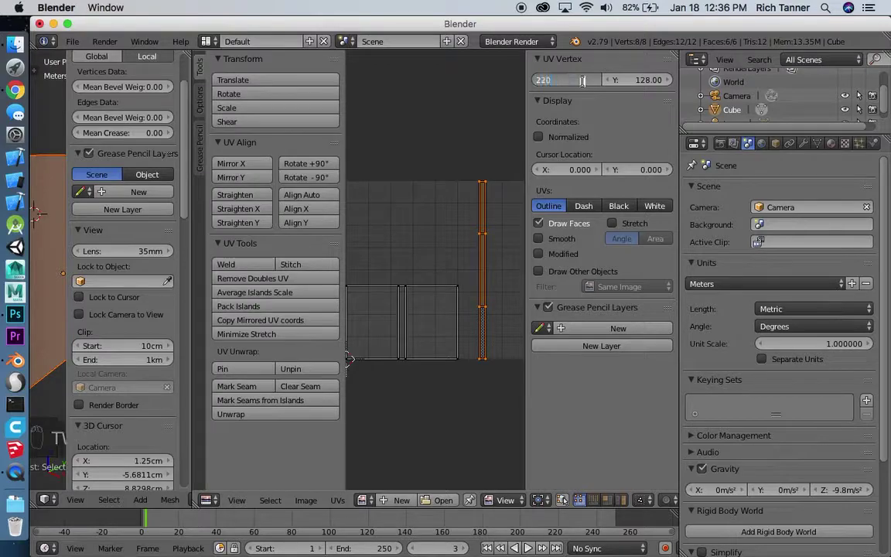
key("Return")
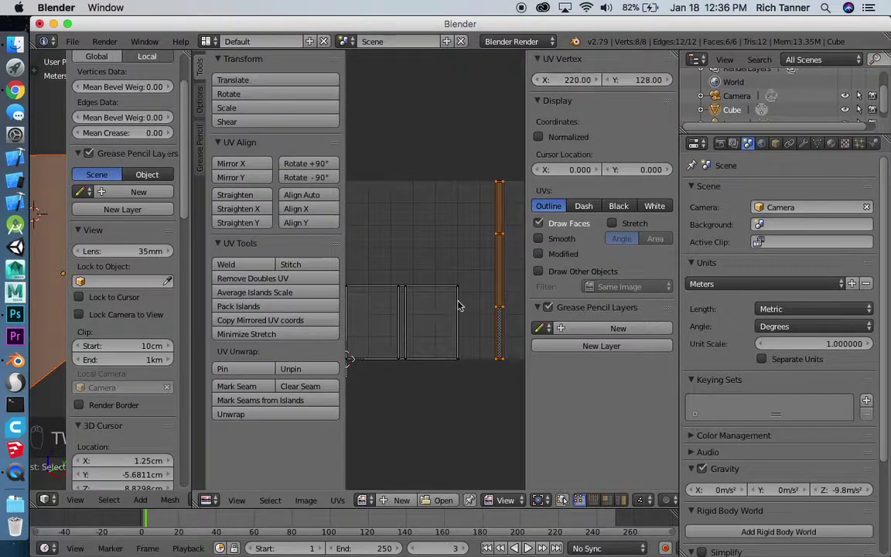
right_click(431, 291)
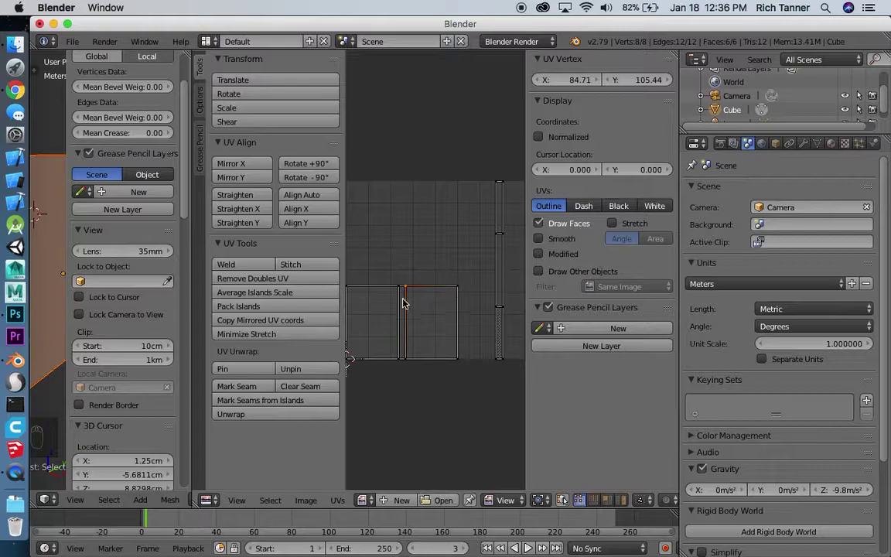
Select both cover islands linked, move them slightly up and right, then select all UVs
key("n")
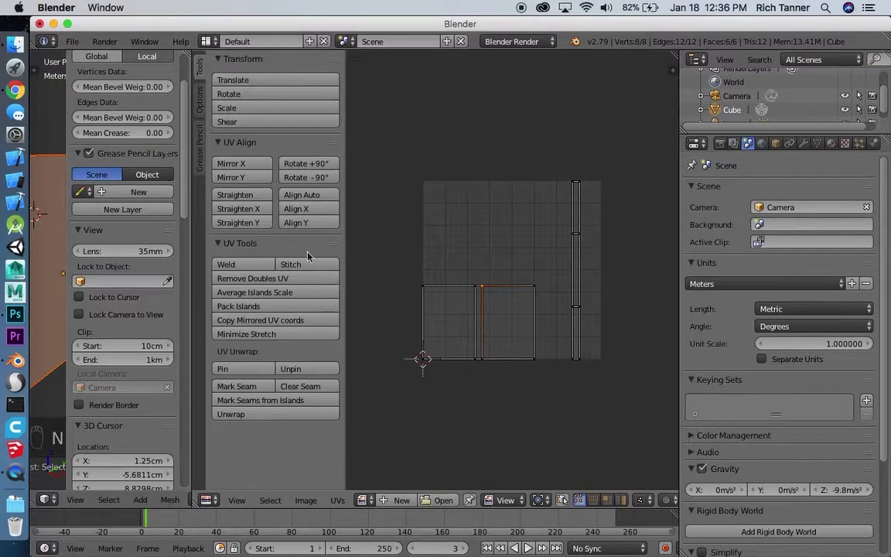
left_click(269, 500)
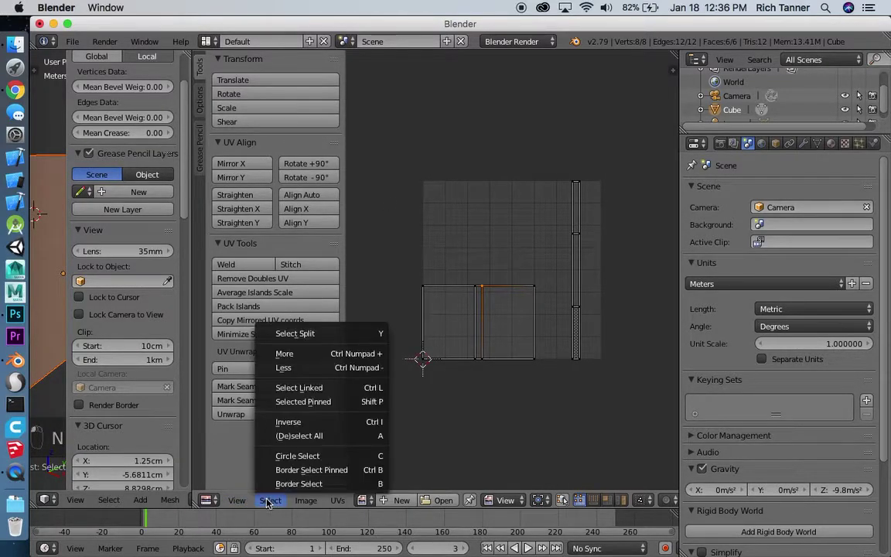
left_click(303, 387)
left_click(266, 80)
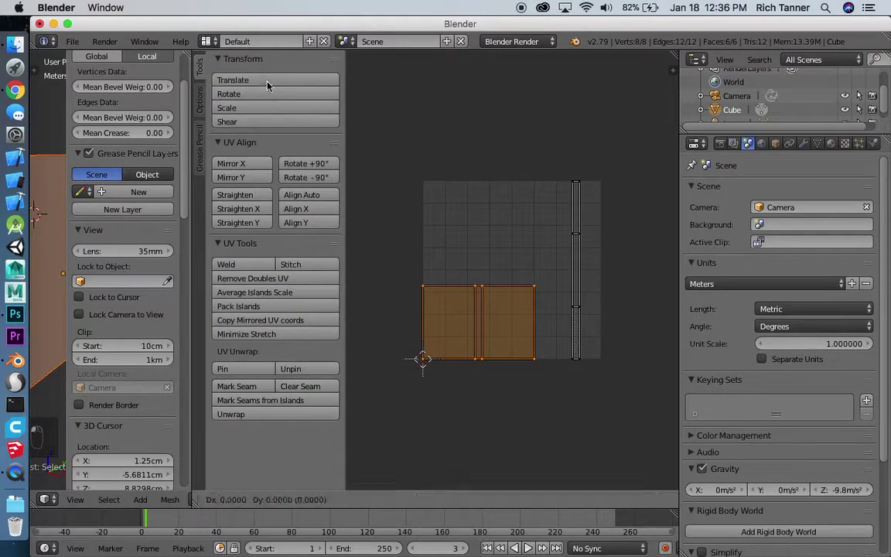
left_click(288, 485)
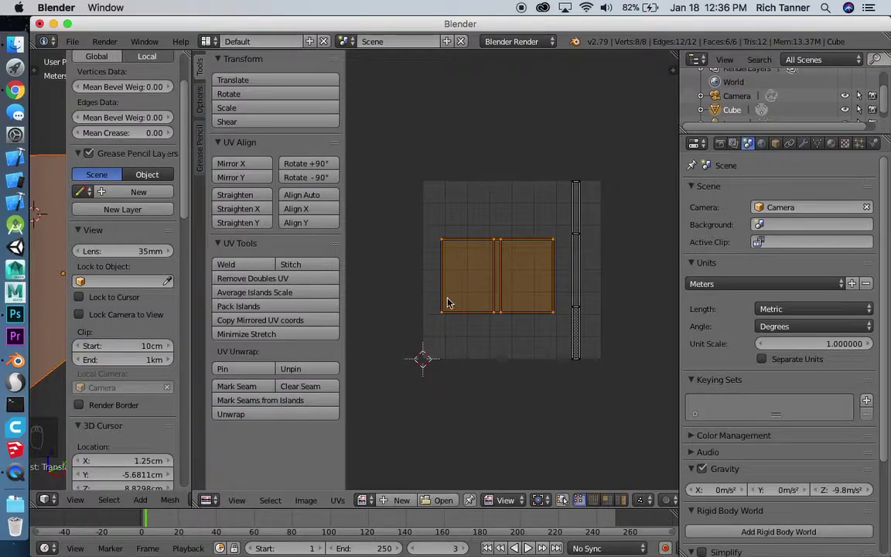
key("a")
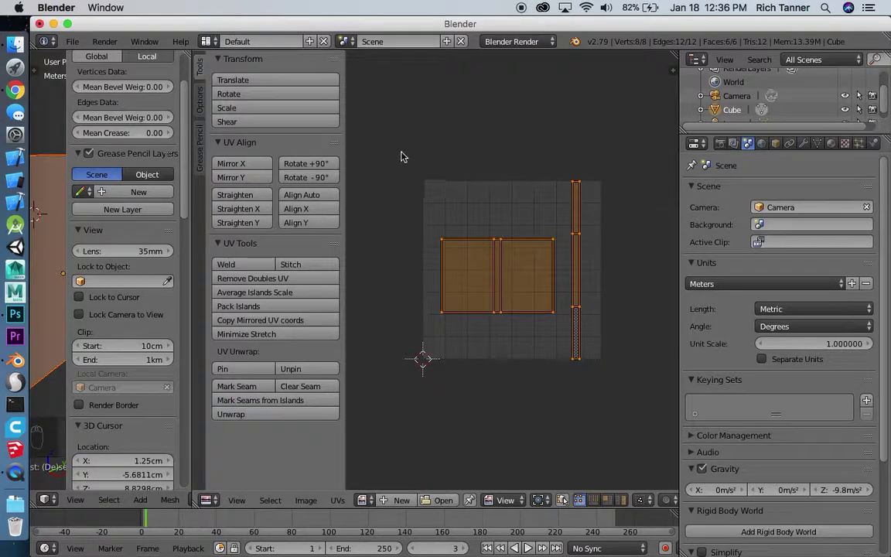
Start Export UV Layout and browse to the Documents/BlenderGoodies folder
left_click(337, 500)
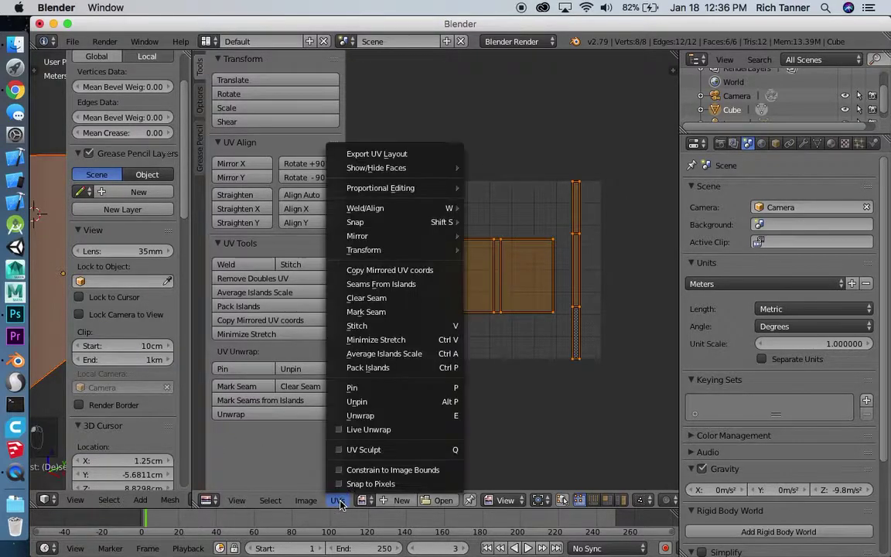
left_click(383, 155)
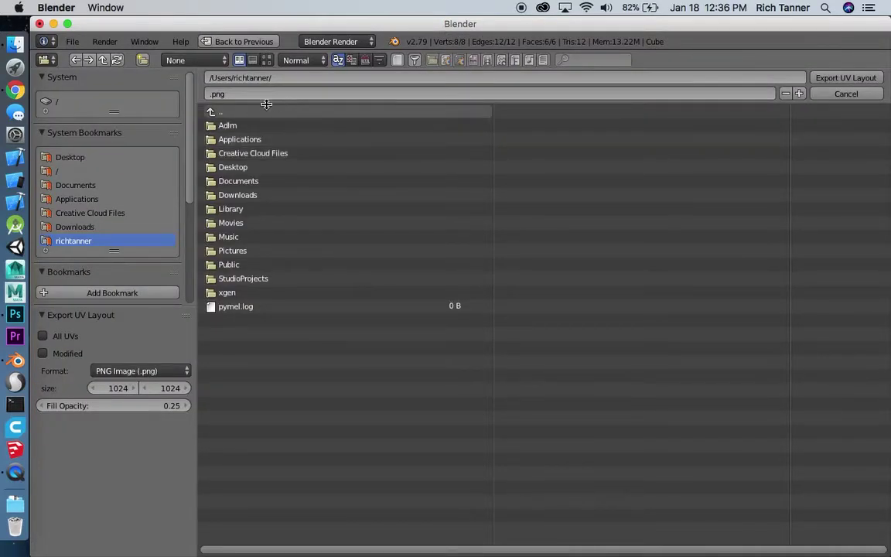
left_click(70, 185)
left_click(236, 152)
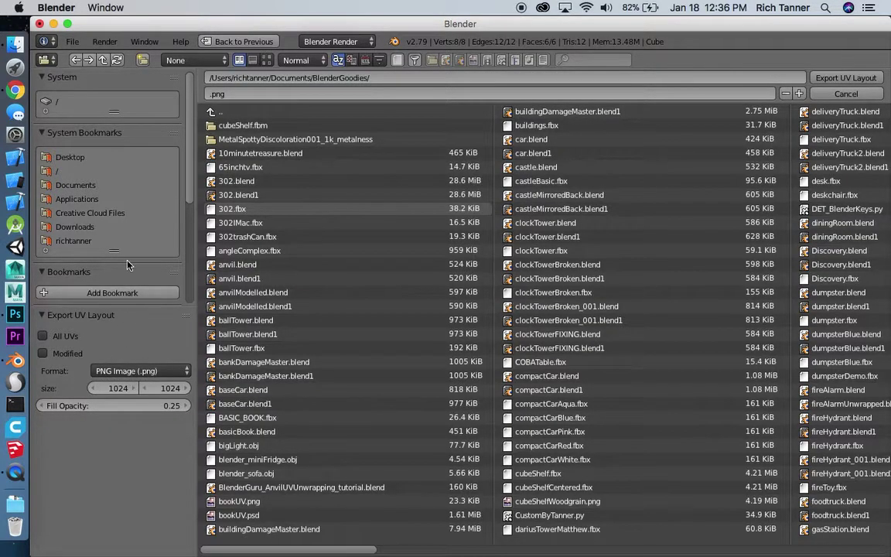
Name the file newbookUV.png and export the UV layout
left_click(208, 95)
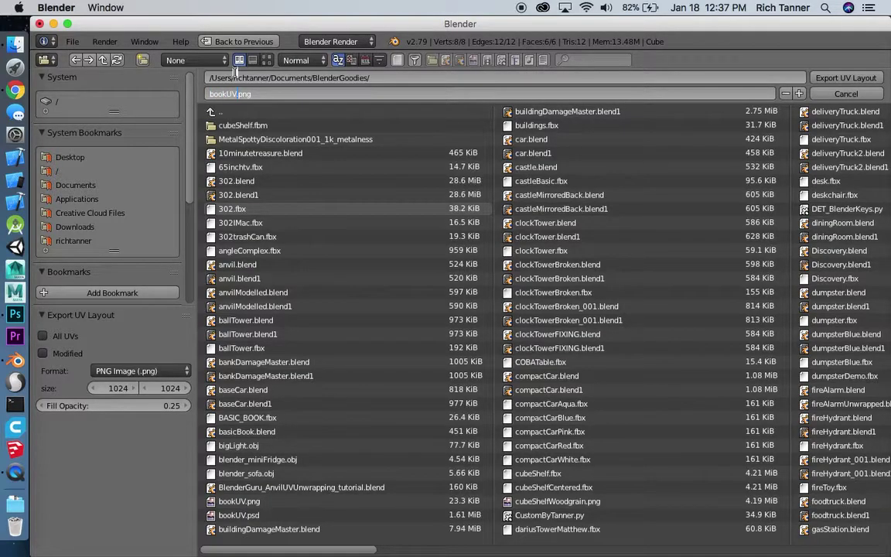
left_click(844, 79)
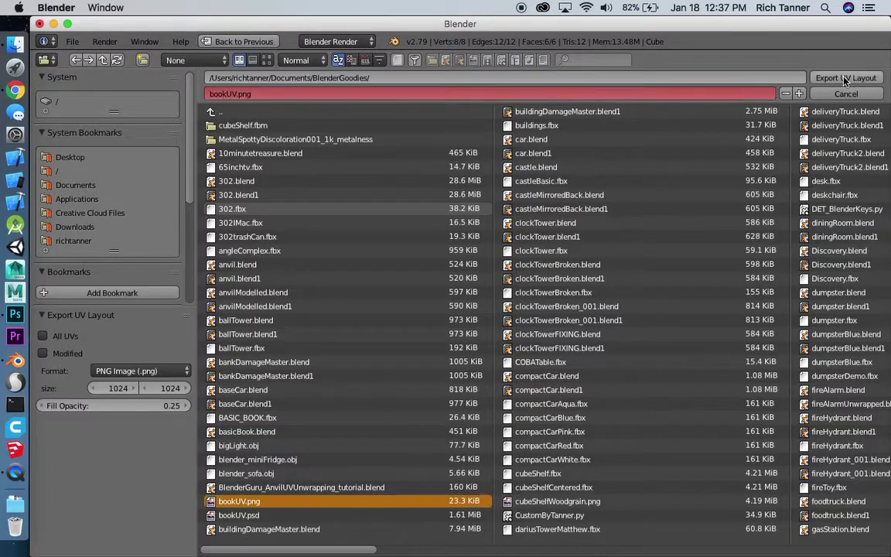
left_click(235, 93)
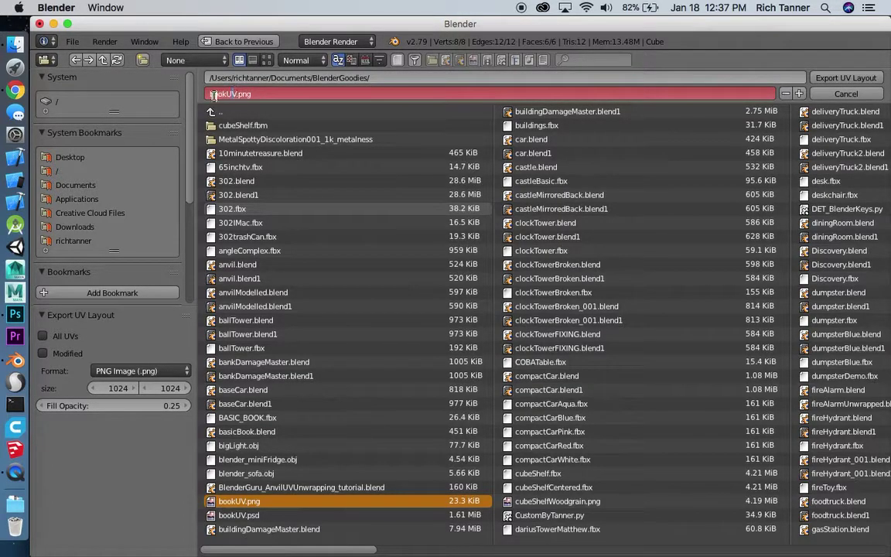
type("new")
left_click(864, 81)
left_click(864, 81)
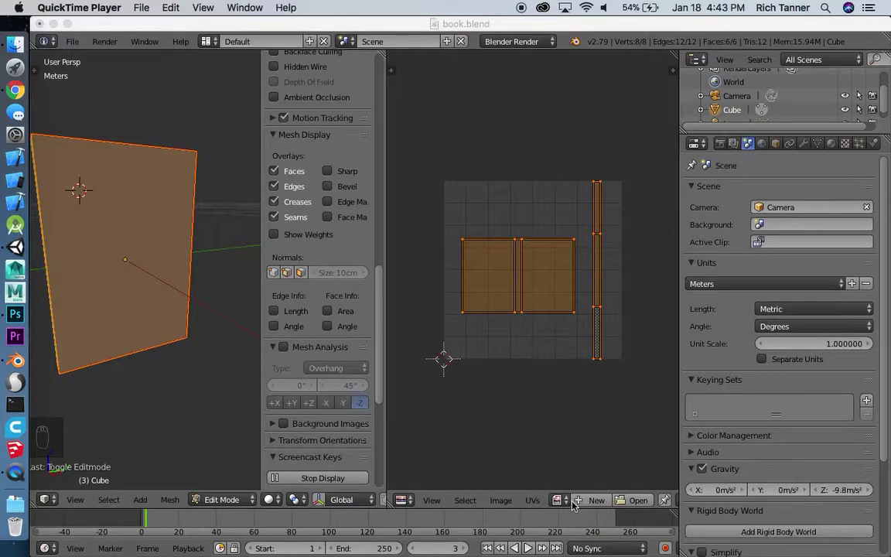
Open mBookTexture.png from BlenderGoodies as the UV/Image Editor background image
left_click(626, 503)
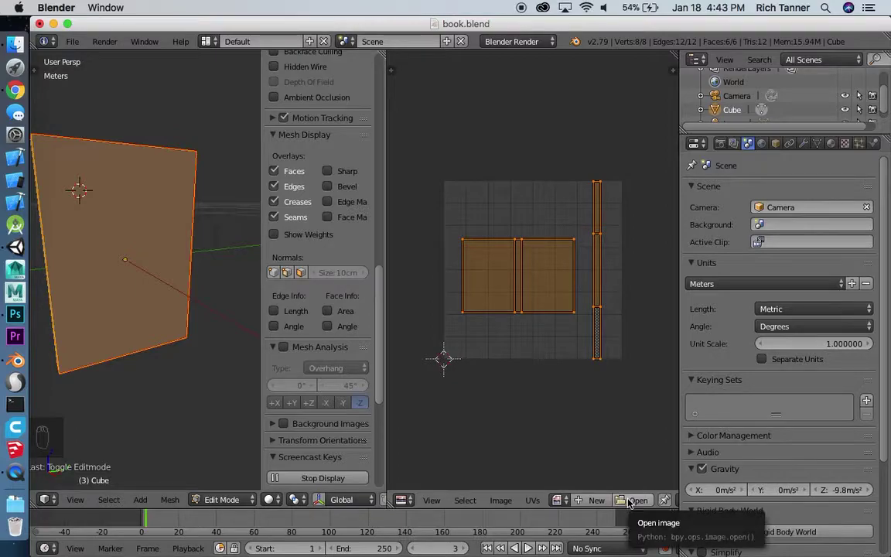
left_click(633, 501)
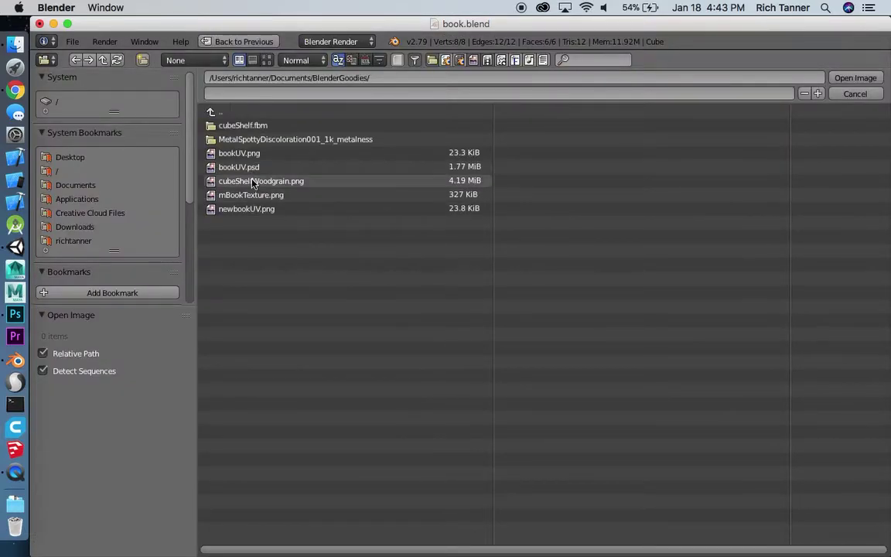
left_click(245, 195)
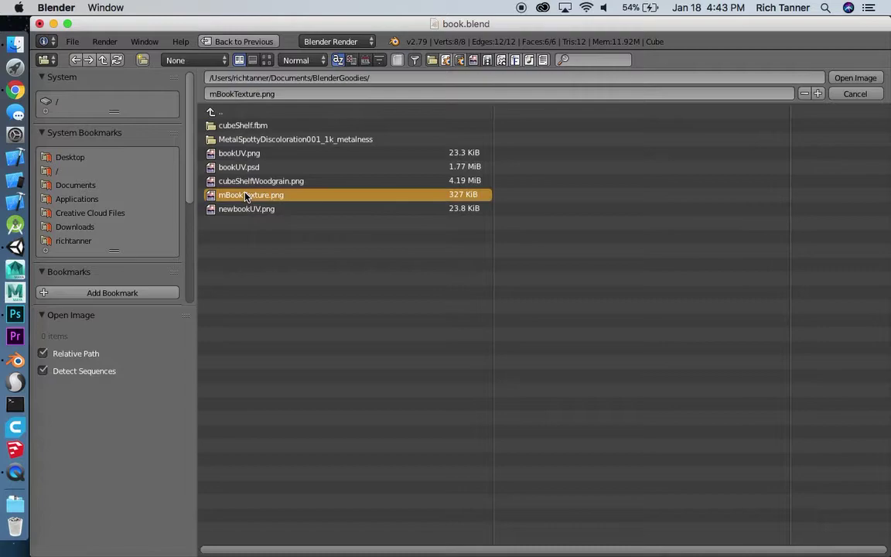
left_click(850, 79)
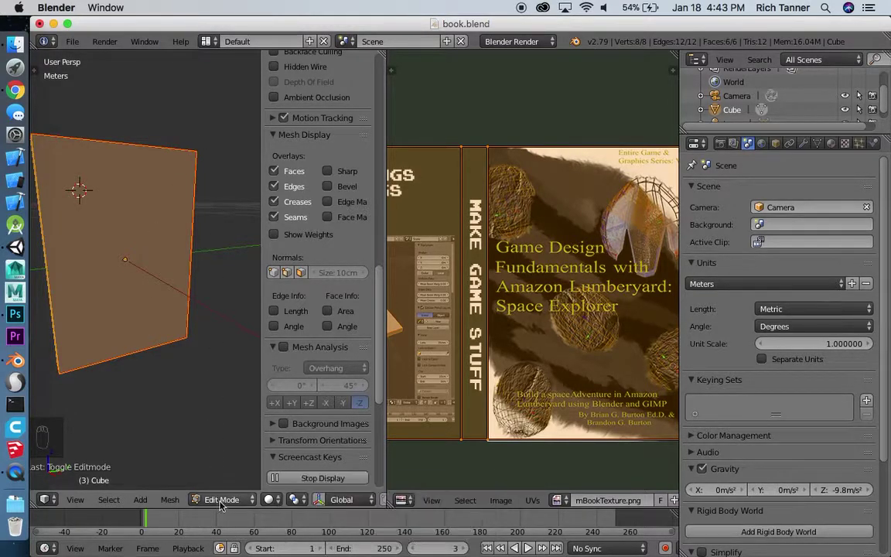
Switch to Texture shading, orbit to the upright cover, and merge the image editor into the 3D view
left_click(286, 500)
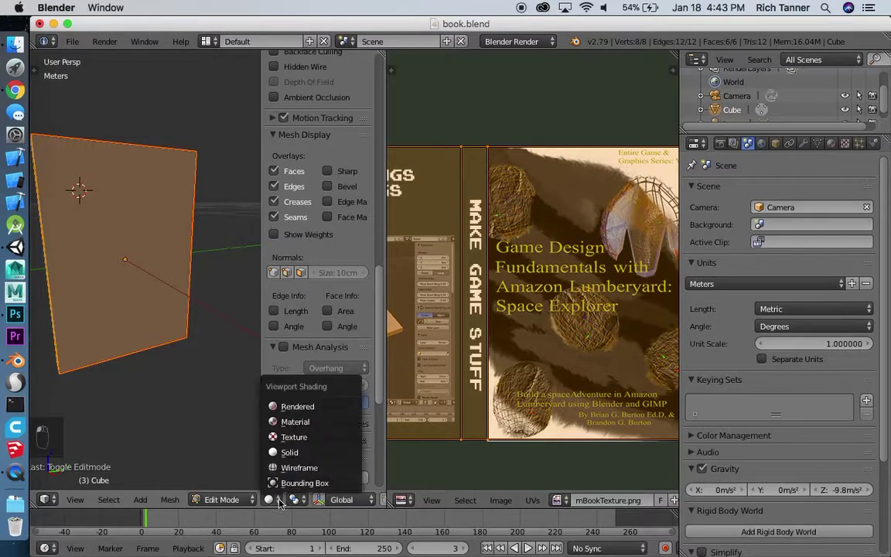
left_click(292, 438)
scroll(293, 440, "down", 1)
middle_click_drag(141, 361, 222, 460)
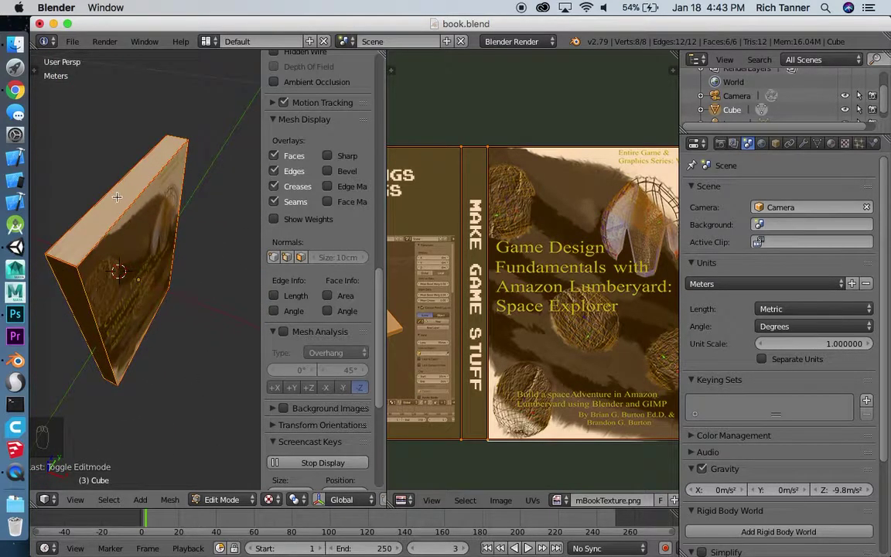
middle_click_drag(185, 248, 159, 218)
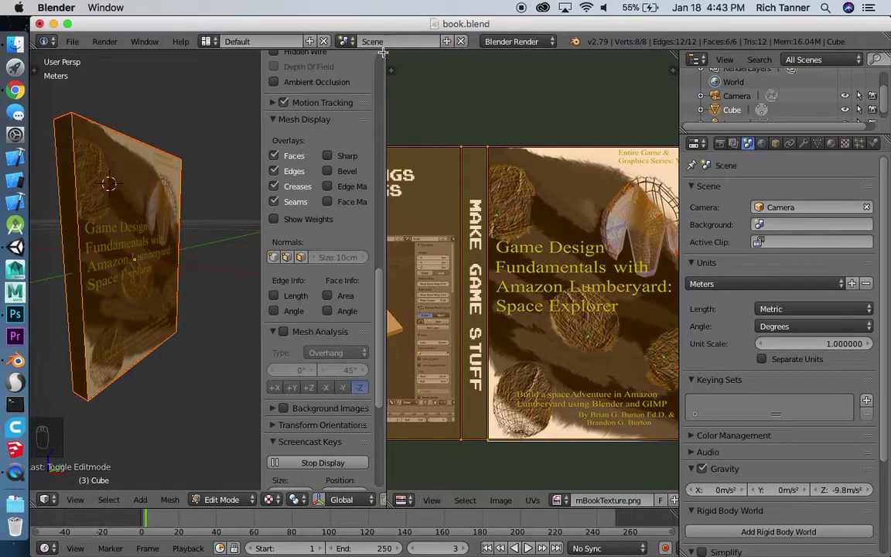
left_click_drag(382, 52, 511, 242)
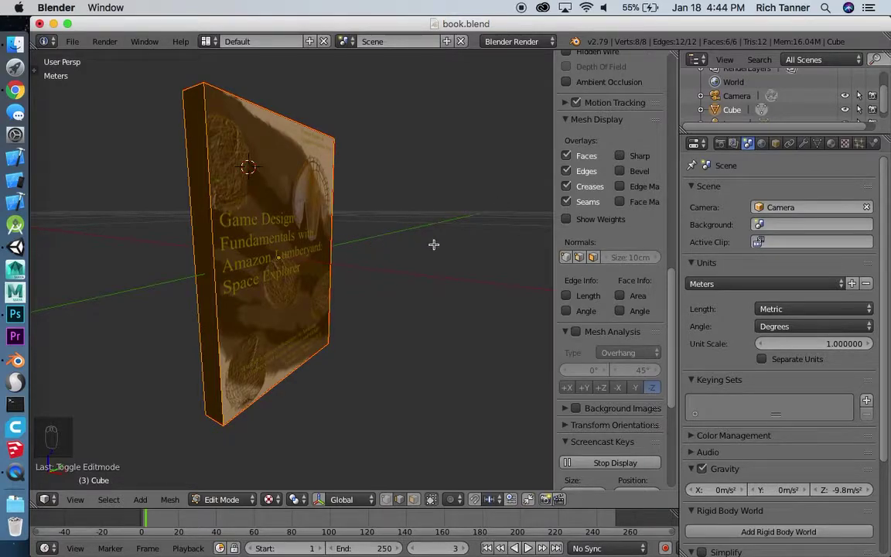
key("t")
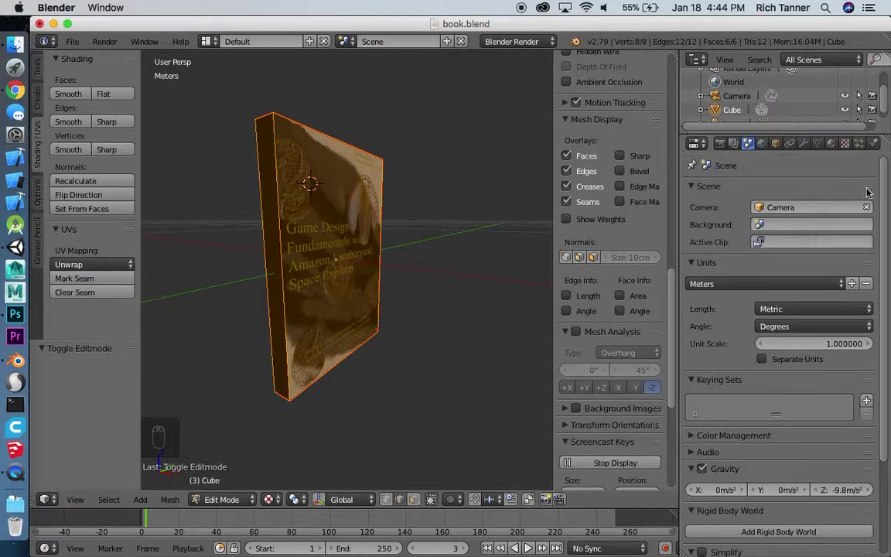
Show the Material tab, orbit to face the book's cover, and return to Object Mode
scroll(886, 202, "down", 1)
scroll(886, 202, "up", 1)
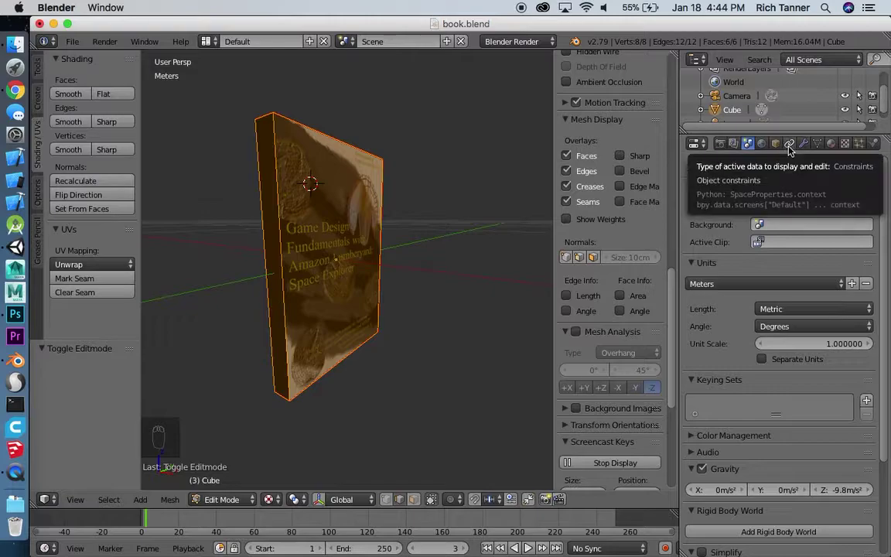
left_click(830, 144)
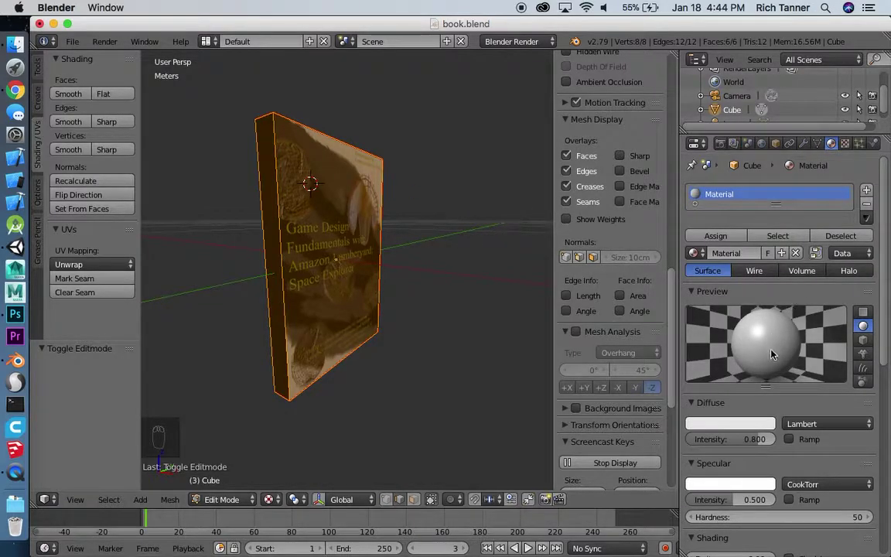
middle_click_drag(432, 145, 483, 171)
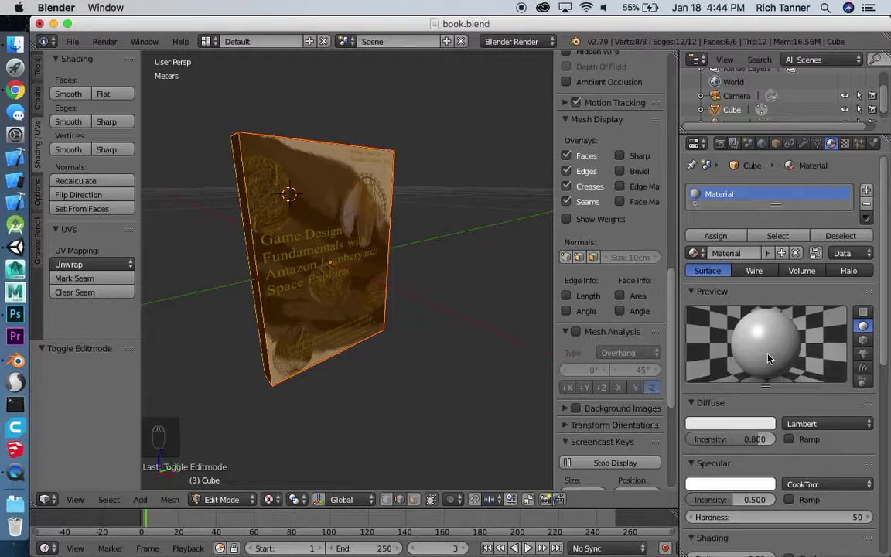
mouse_move(378, 231)
middle_mouse_down()
mouse_move(455, 153)
mouse_move(500, 190)
mouse_move(469, 130)
mouse_move(370, 205)
mouse_move(366, 226)
mouse_move(390, 225)
middle_mouse_up()
key("Tab")
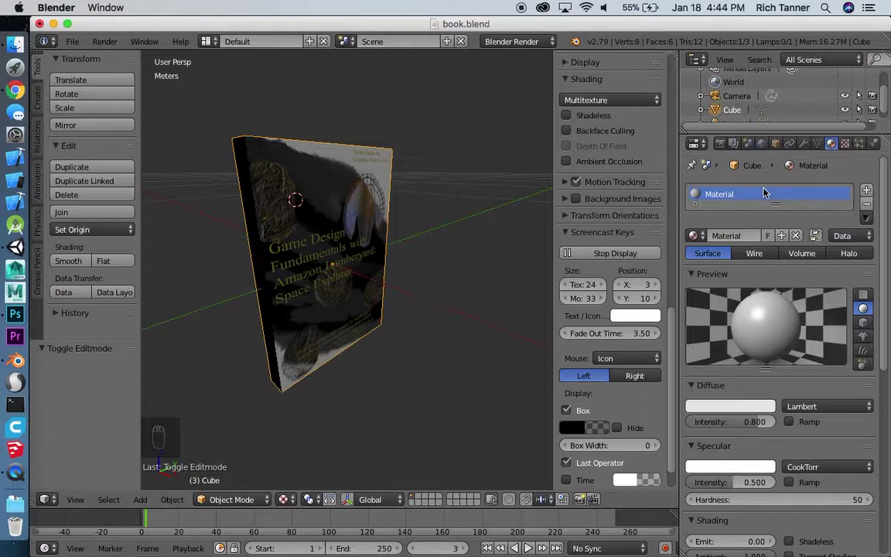
Rename the book's material to BookMaterial
left_click(714, 237)
key("ctrl+a")
type("Boo")
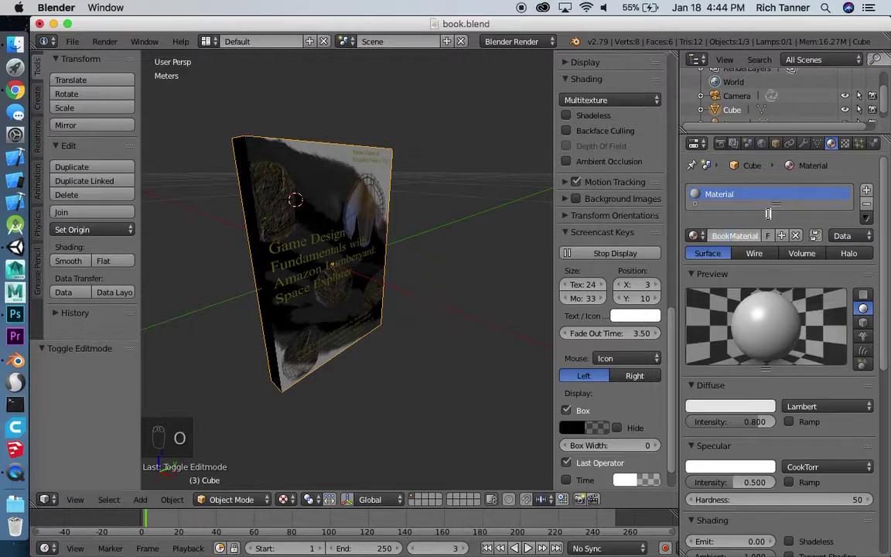
key("Return")
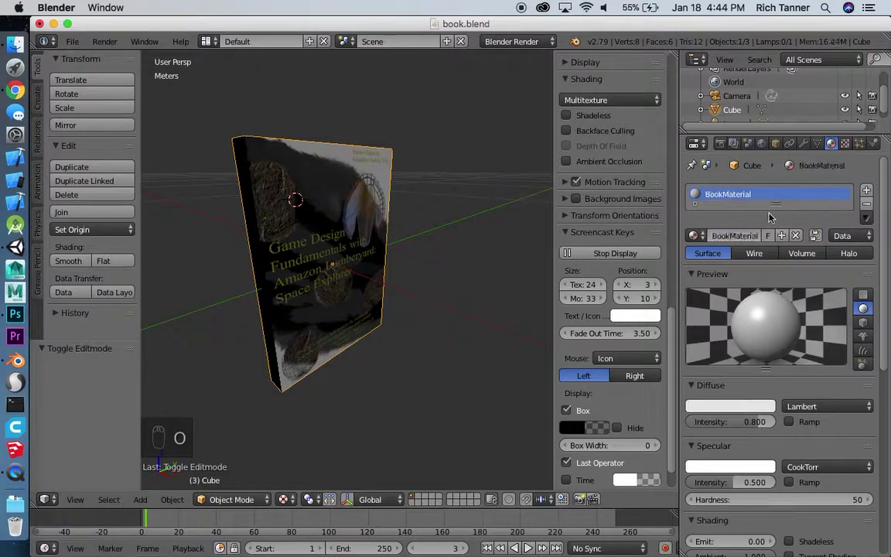
Rename the Cube object to Textbook in the Outliner and enlarge the outliner
double_click(732, 112)
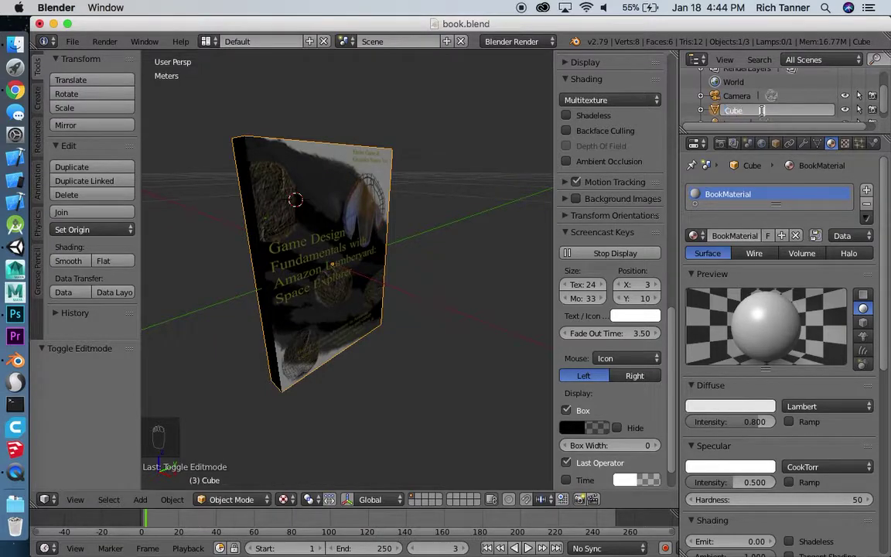
type("Boo")
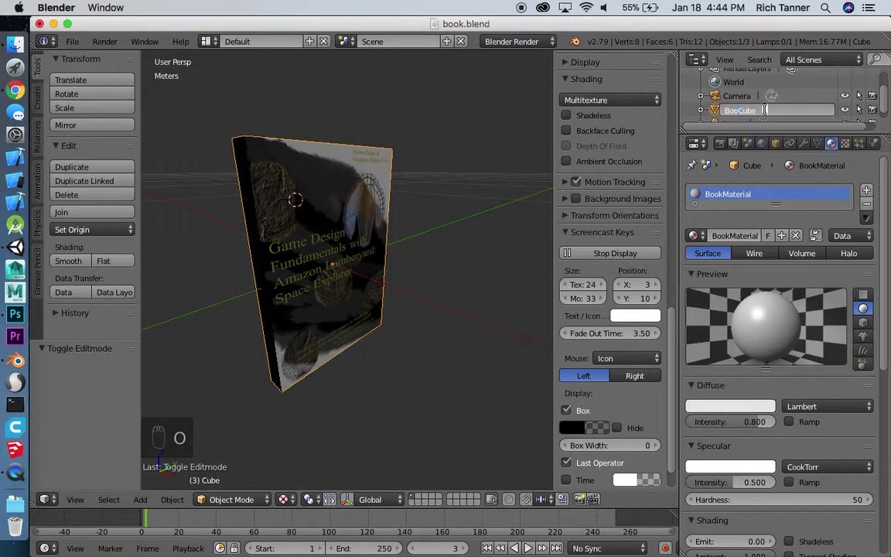
key("Right")
key("Right")
key("BackSpace")
key("BackSpace")
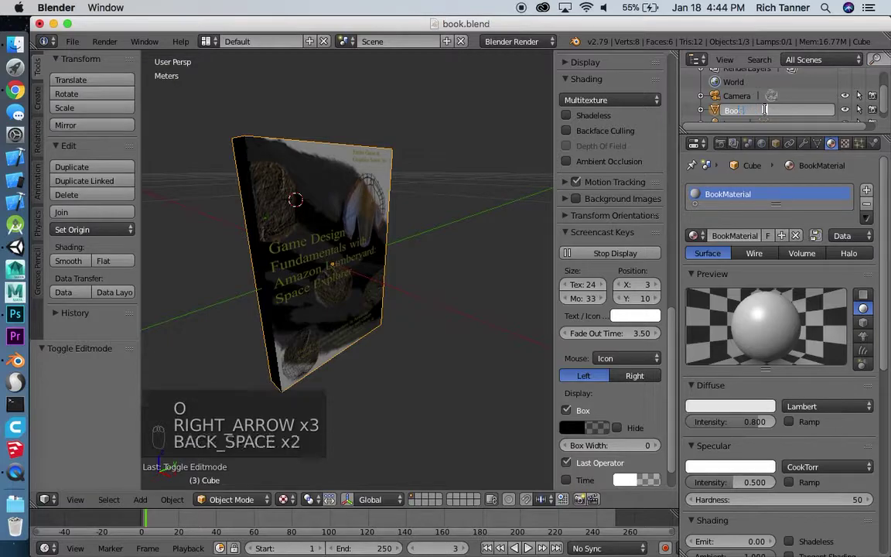
key("BackSpace")
type("Textbook")
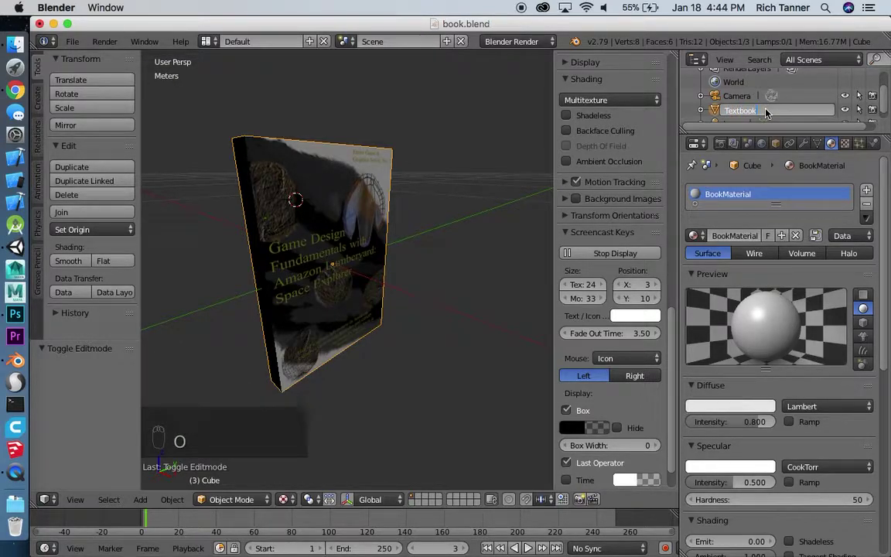
key("Return")
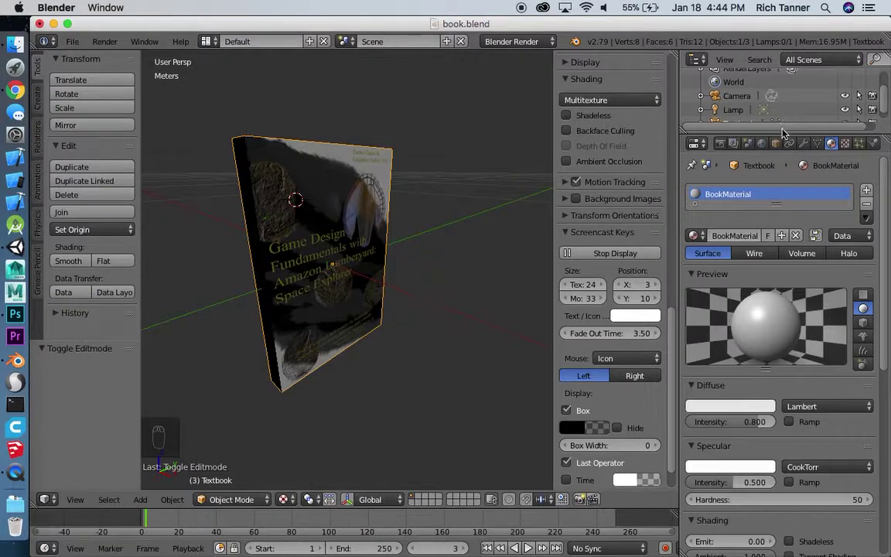
left_click_drag(781, 135, 781, 203)
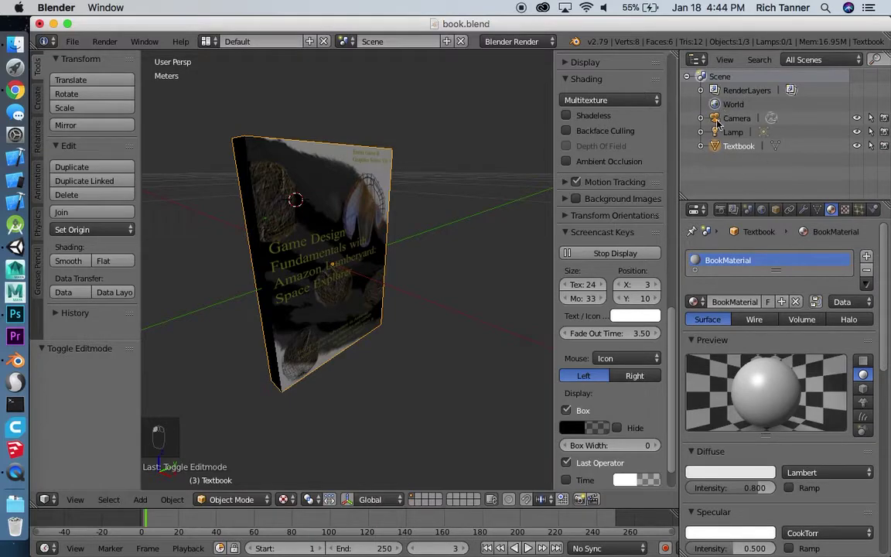
Enlarge the Properties area and set BookMaterial's texture type to Image or Movie
left_click(747, 201)
left_click_drag(747, 200, 741, 179)
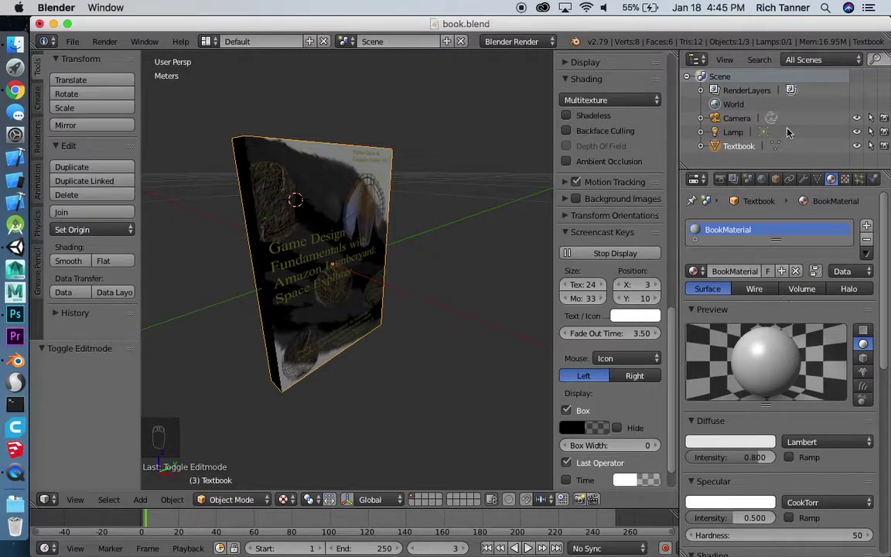
left_click(845, 179)
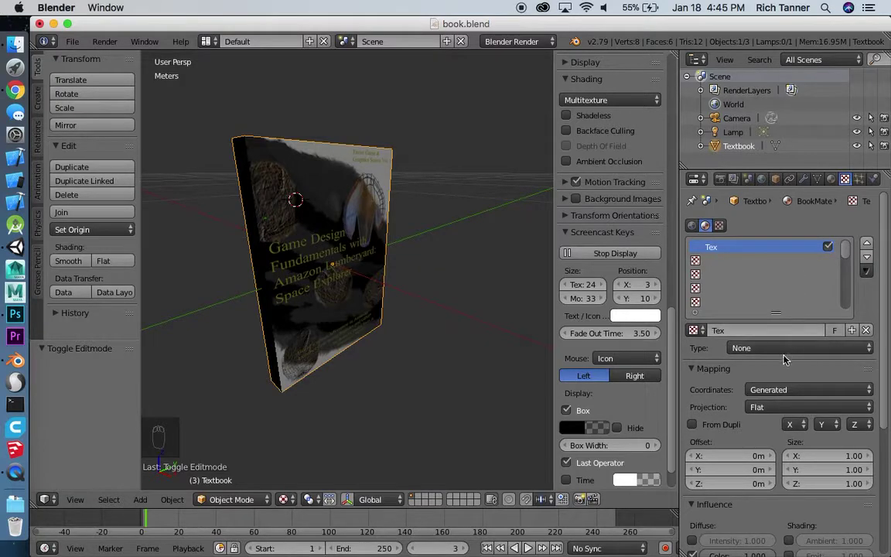
scroll(752, 382, "down", 6)
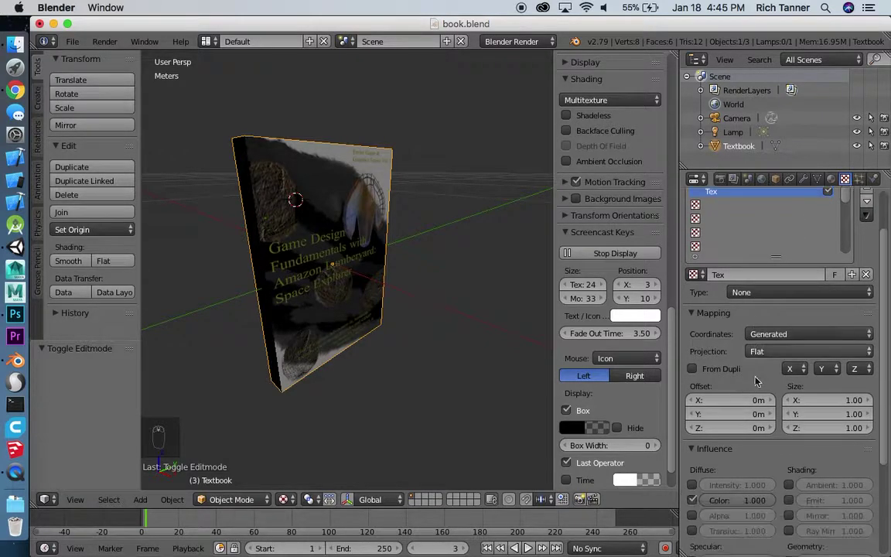
scroll(755, 380, "up", 6)
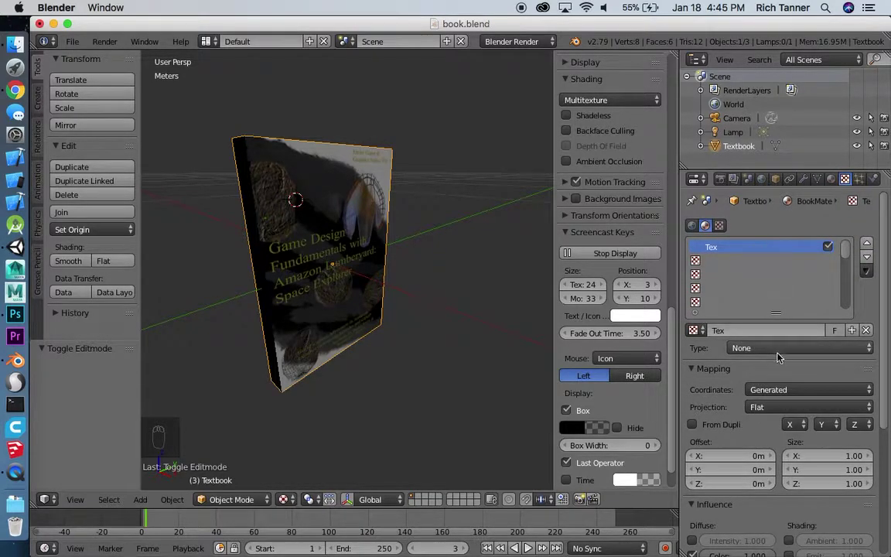
left_click(778, 353)
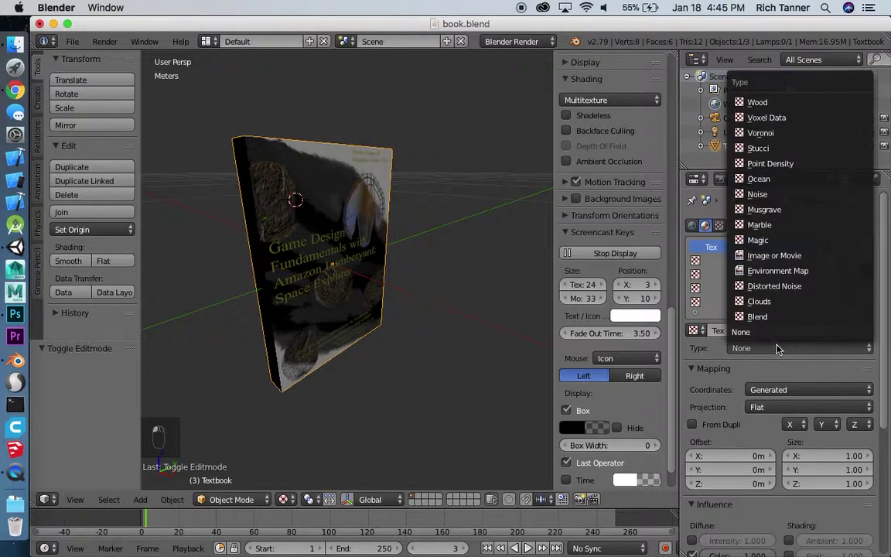
left_click(786, 255)
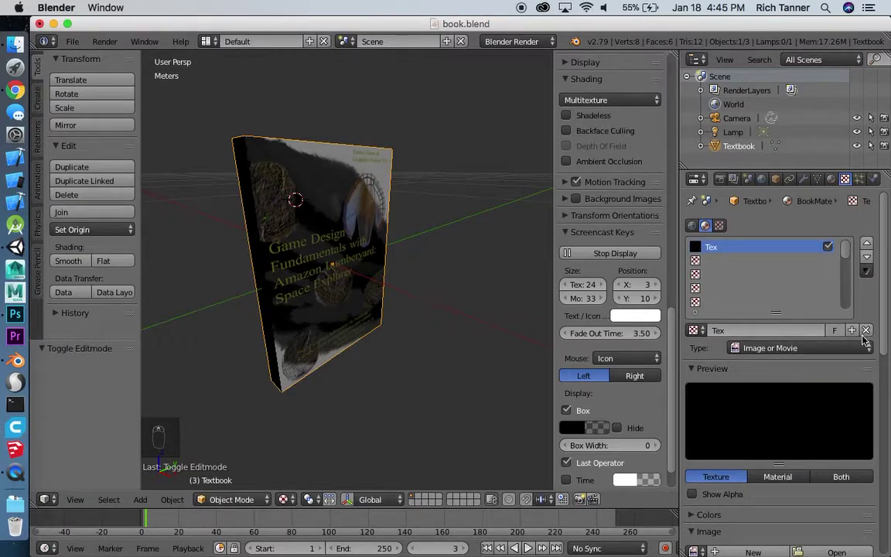
Load mBookTexture.png as the texture's image
left_click_drag(881, 328, 880, 387)
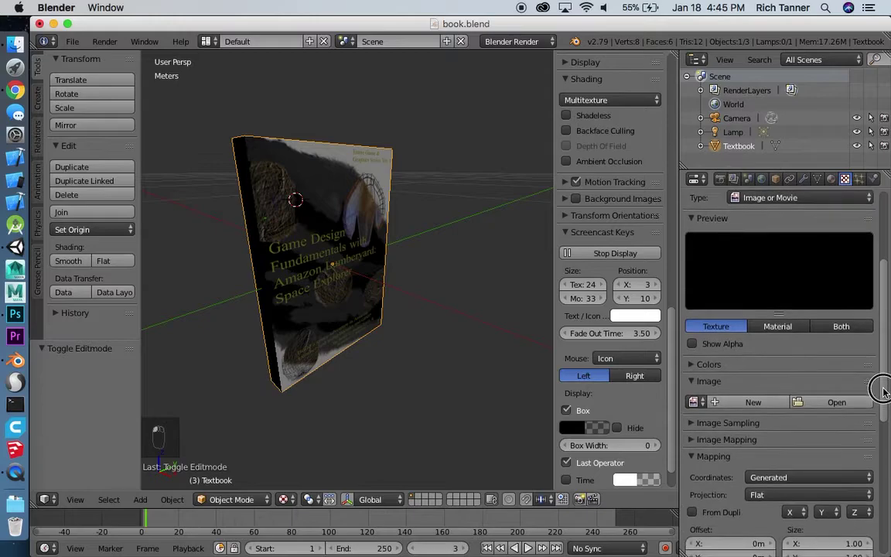
left_click(836, 402)
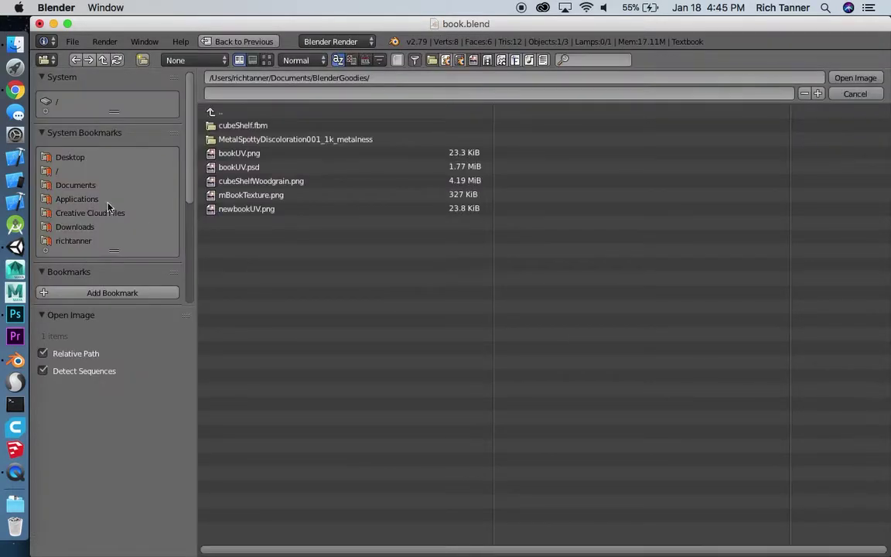
left_click(240, 195)
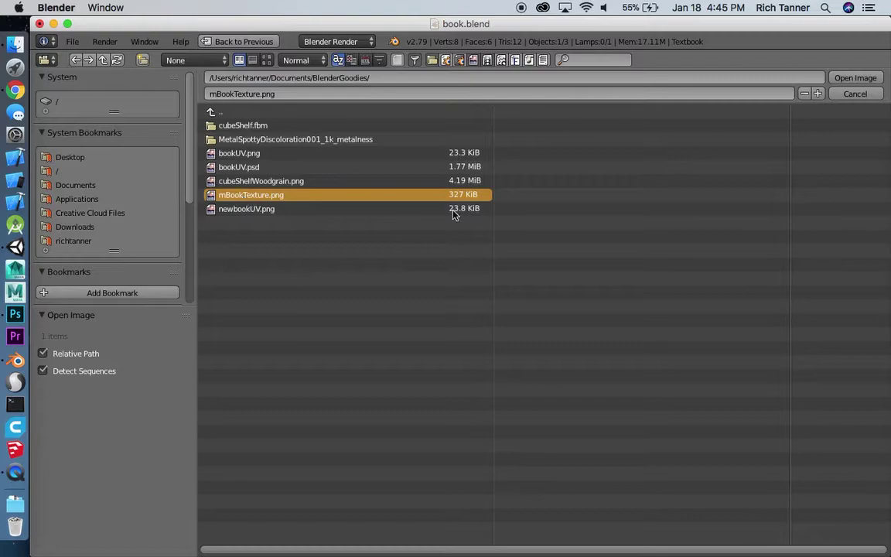
left_click(858, 77)
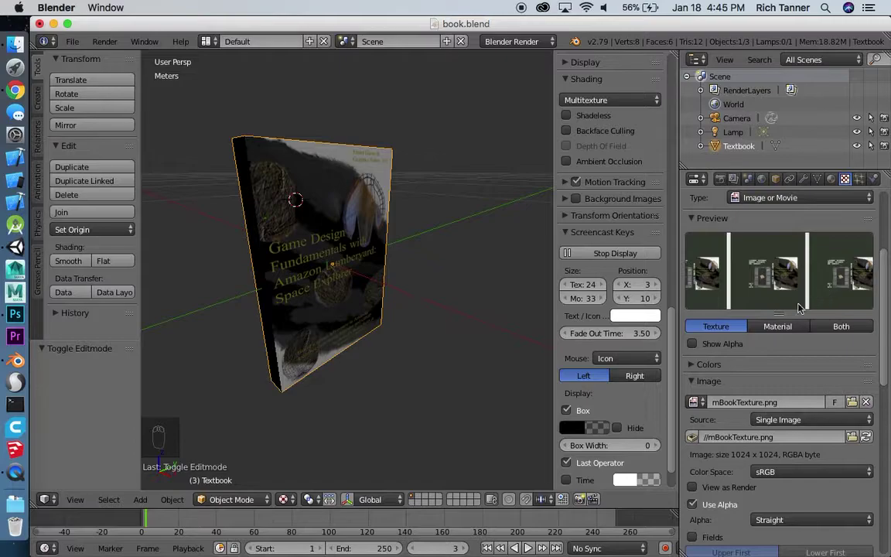
Compare the texture and material preview modes, then return to the BookMaterial settings
left_click(785, 327)
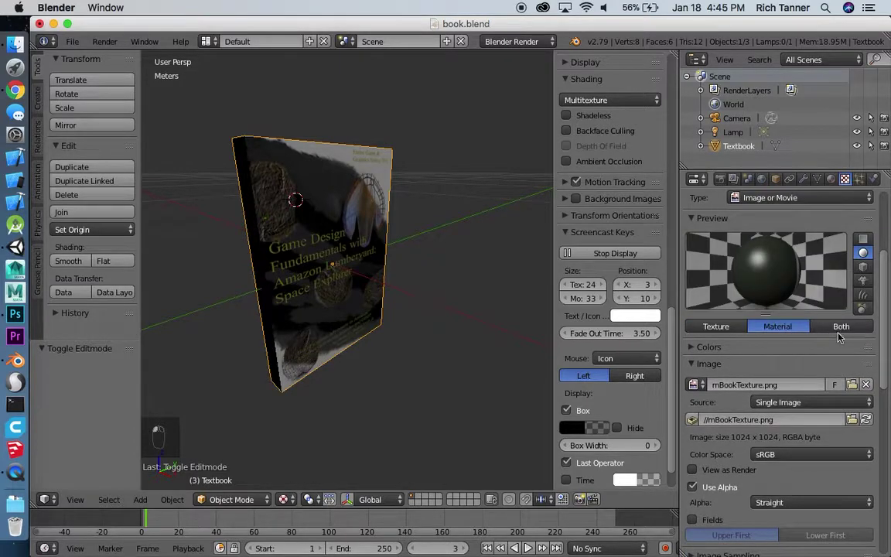
left_click(837, 325)
left_click(781, 325)
left_click(726, 326)
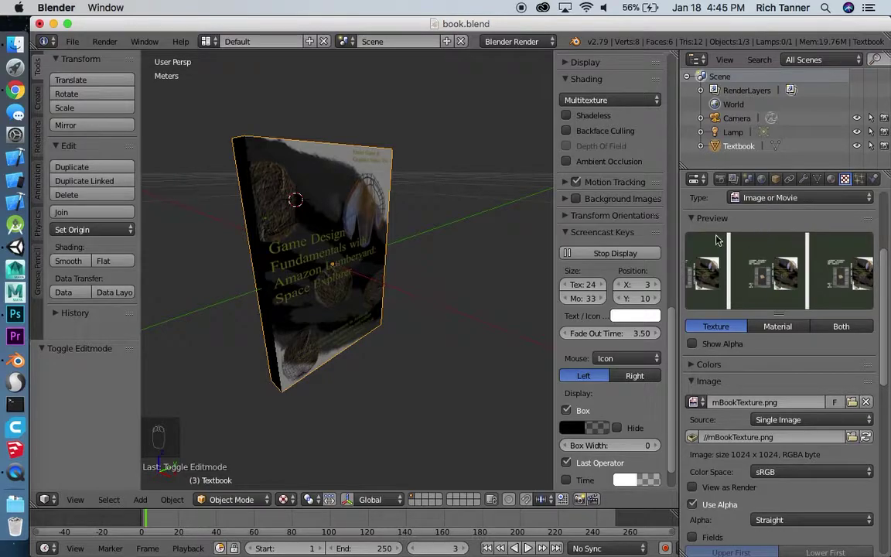
left_click(831, 178)
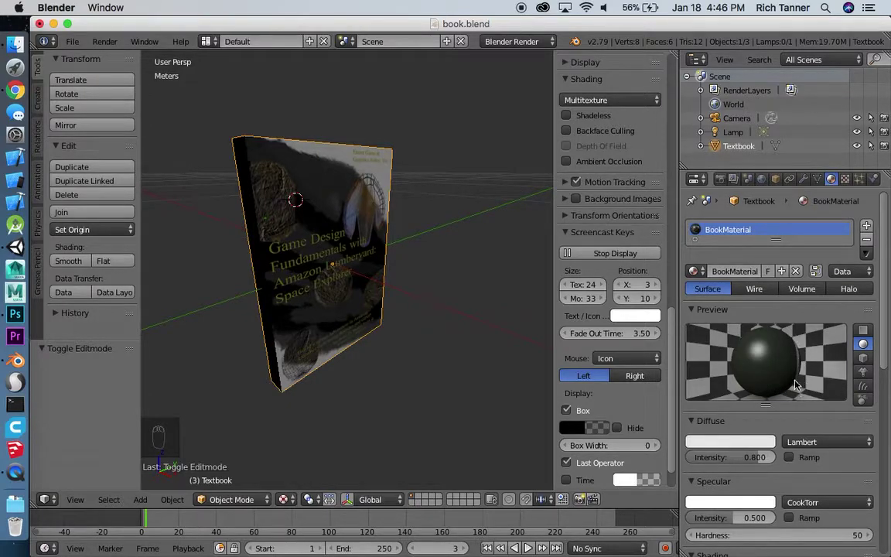
Preview BookMaterial on a cube, then save over the existing book.blend
left_click(779, 363)
left_click(863, 331)
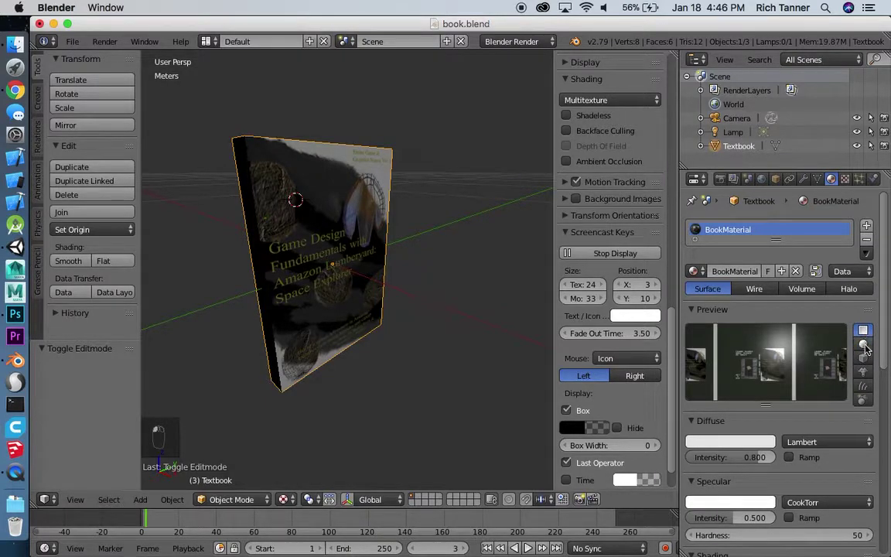
left_click(863, 344)
left_click(863, 358)
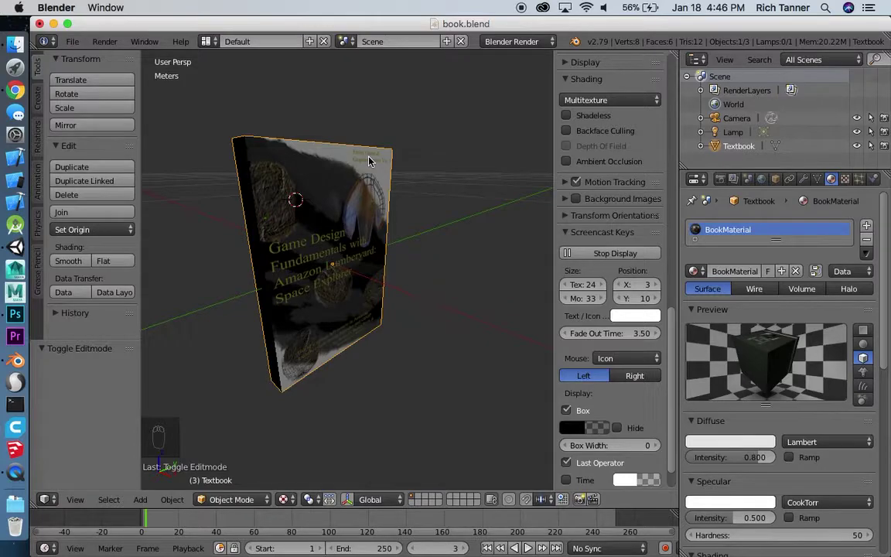
key("ctrl+s")
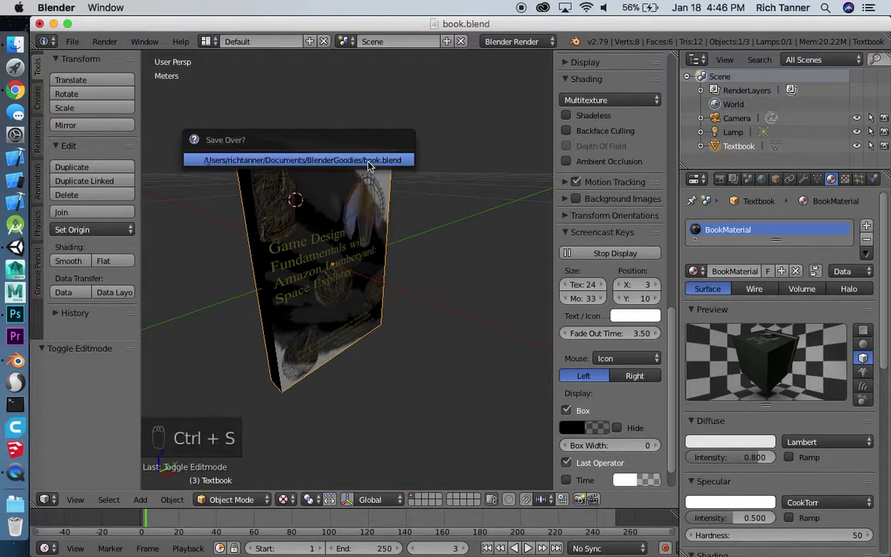
left_click(369, 161)
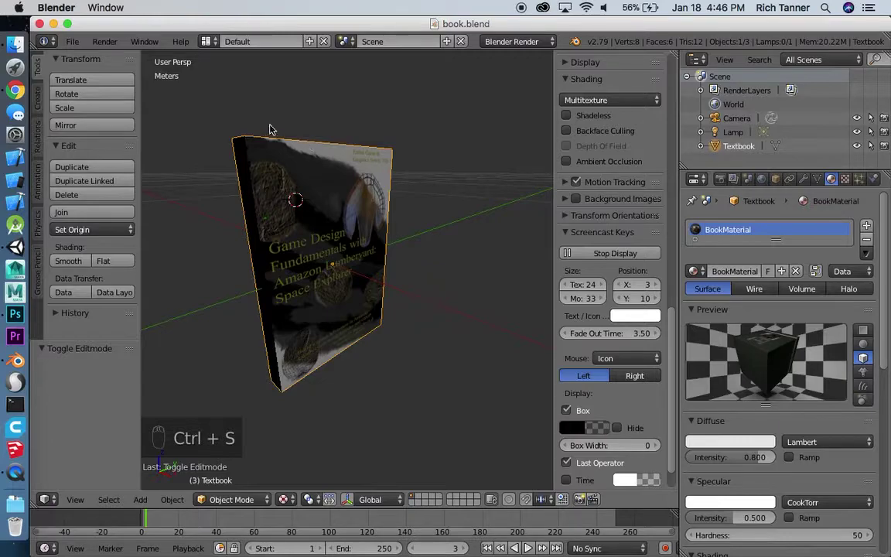
Open the FBX export file browser from File > Export
left_click(75, 42)
mouse_move(123, 329)
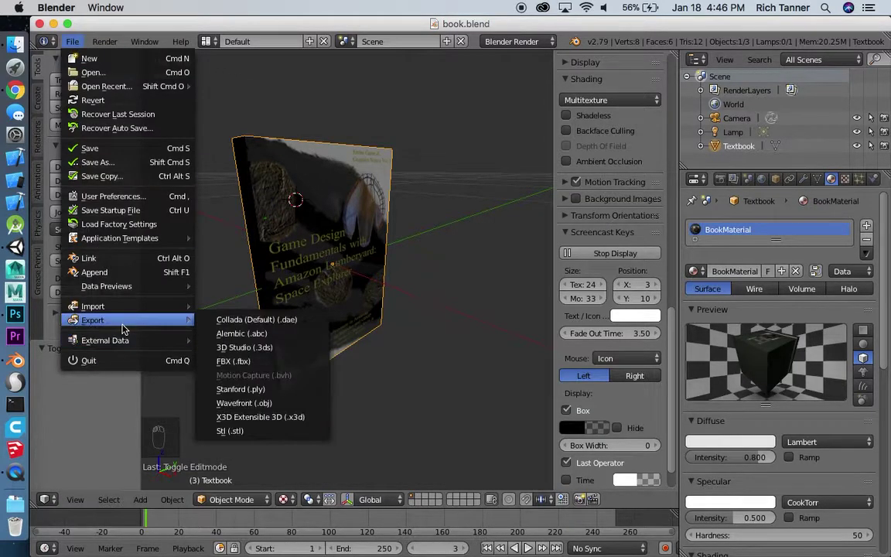
left_click(229, 361)
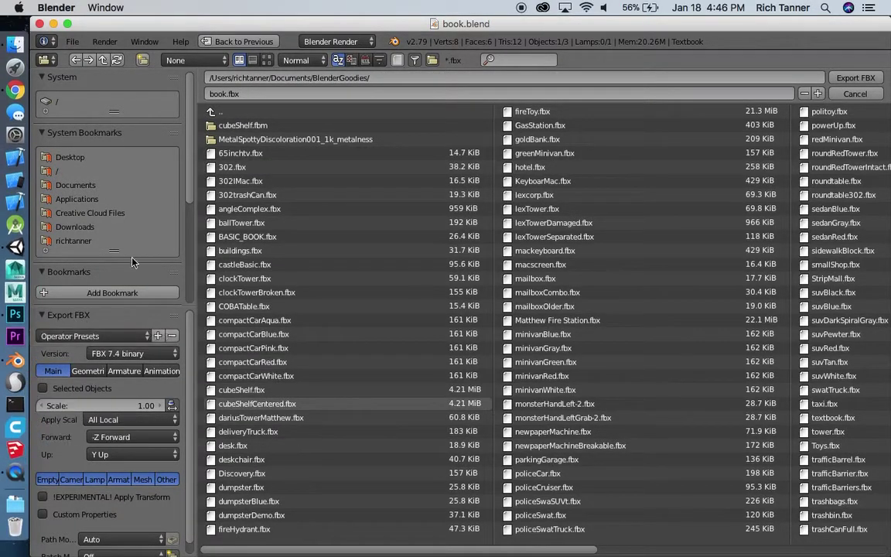
Restore the FBX export options to defaults and enlarge the Export FBX panel
left_click(145, 337)
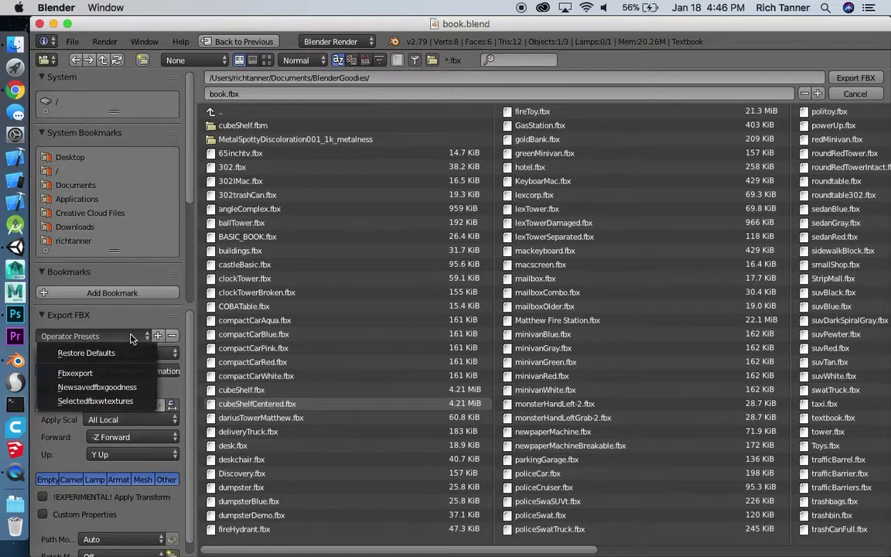
left_click(120, 353)
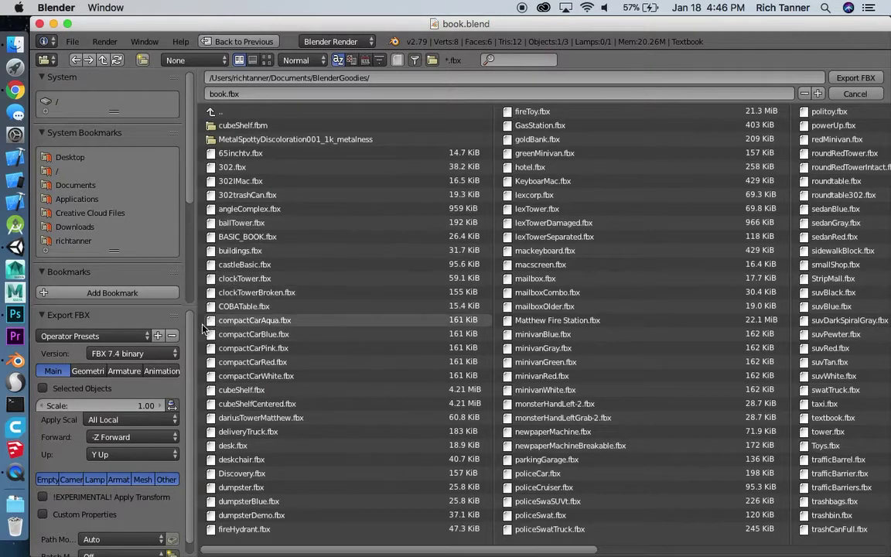
left_click_drag(159, 272, 151, 259)
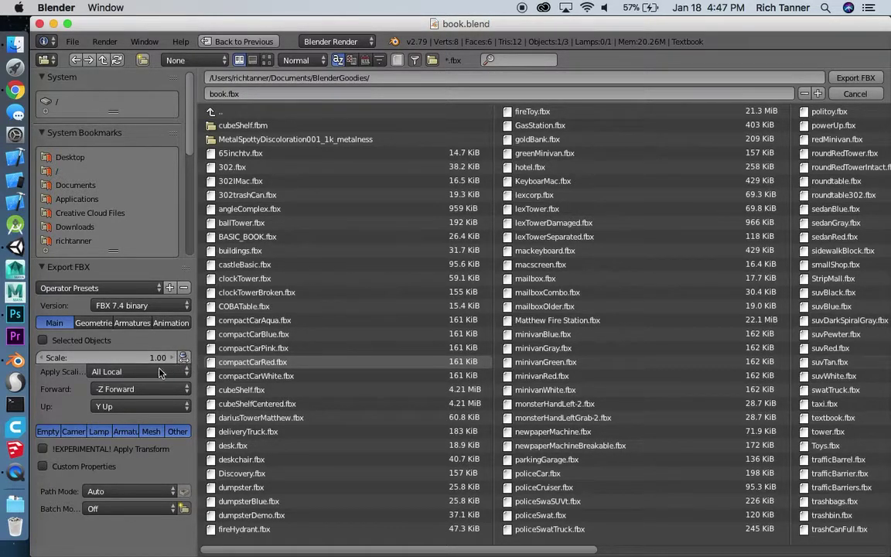
Use FBX Units Scale, -Z Forward, Y Up, Mesh-only objects, and experimental Apply Transform
left_click(121, 375)
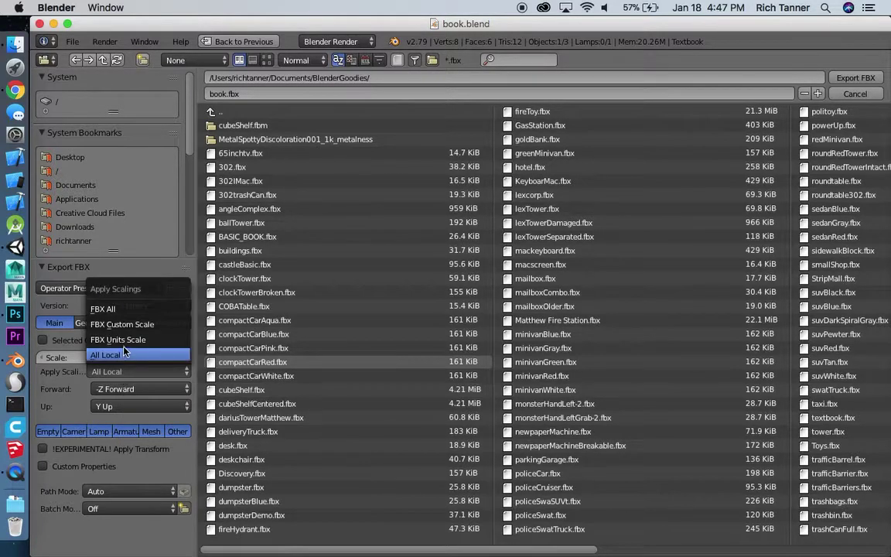
left_click(125, 340)
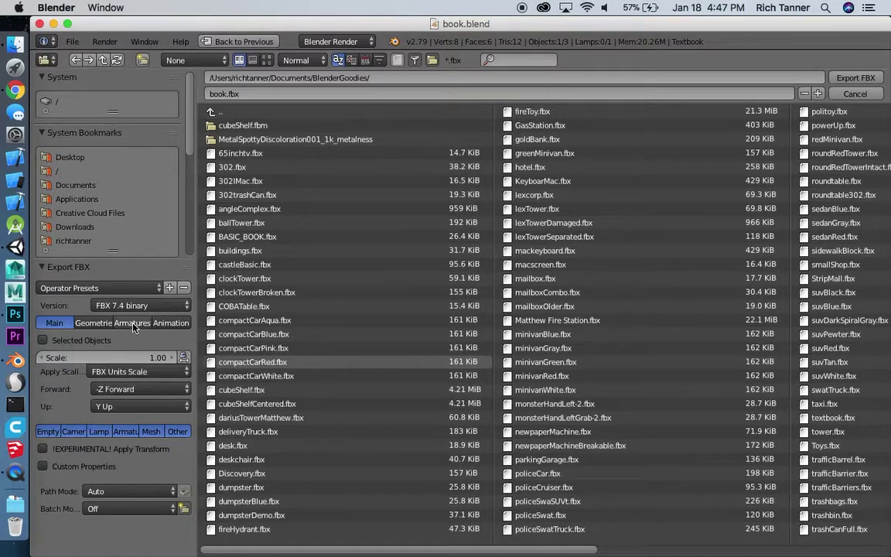
left_click(143, 391)
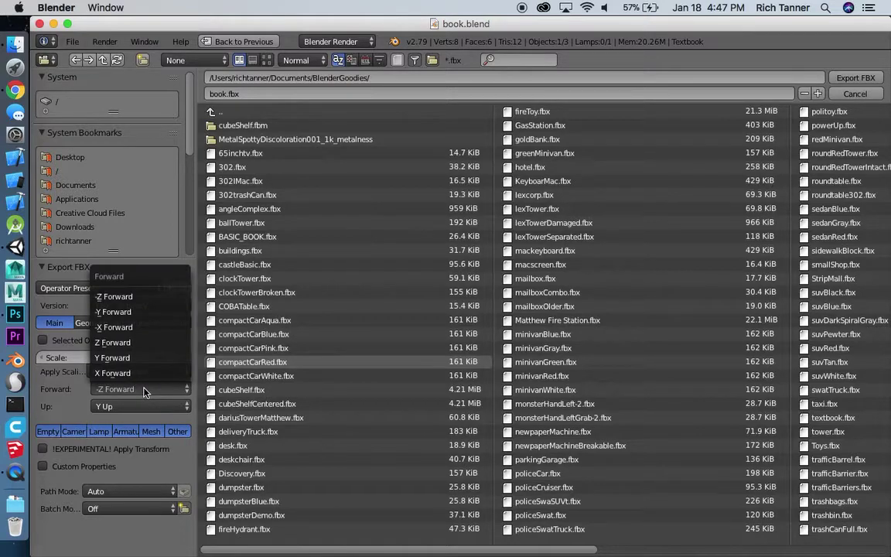
left_click(143, 390)
left_click(140, 406)
left_click(140, 407)
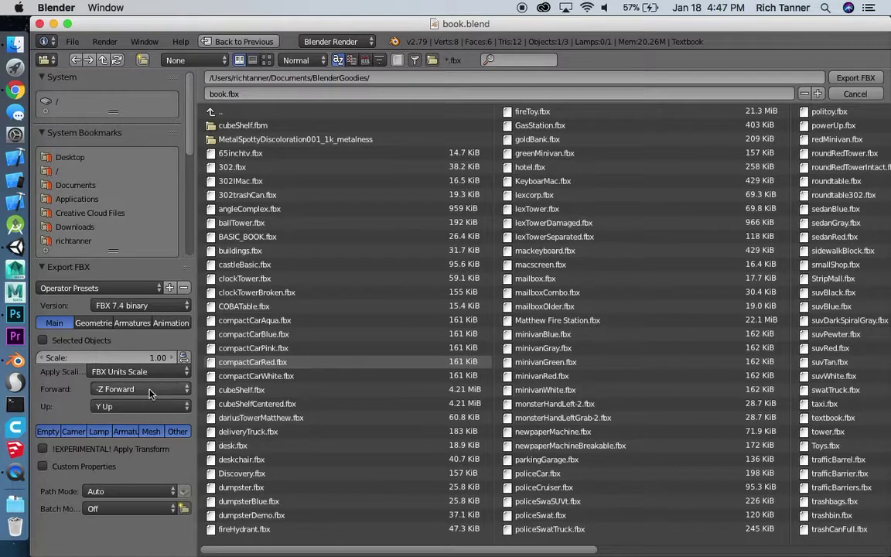
left_click(152, 433)
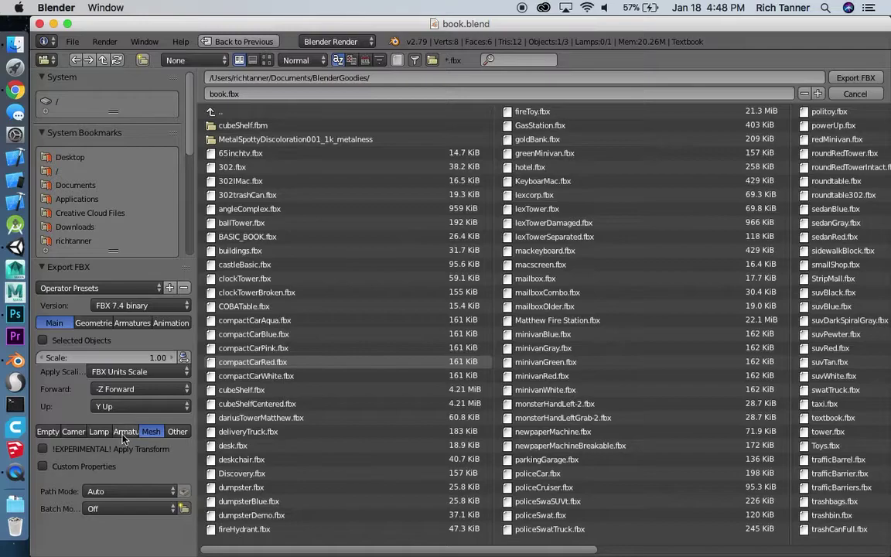
left_click(44, 448)
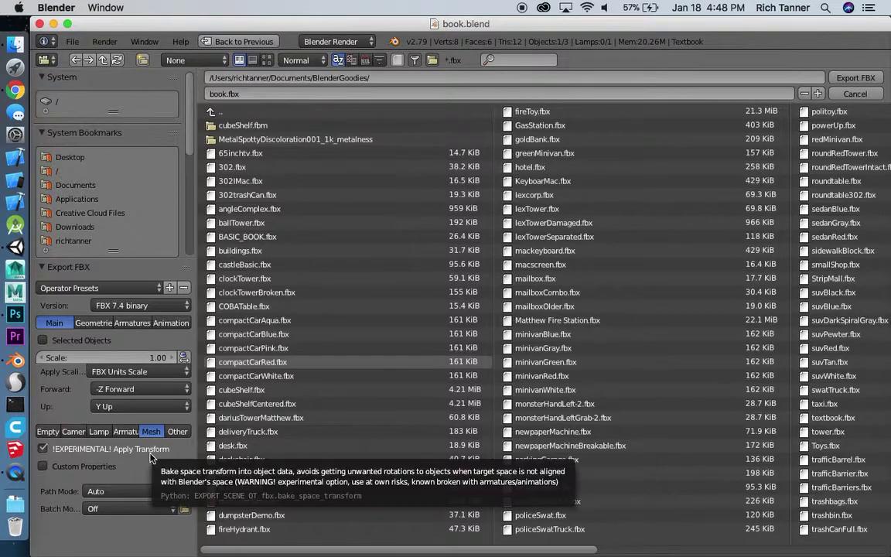
Set Path Mode to Copy and save these export settings as the fbxMAGIC preset
left_click(109, 493)
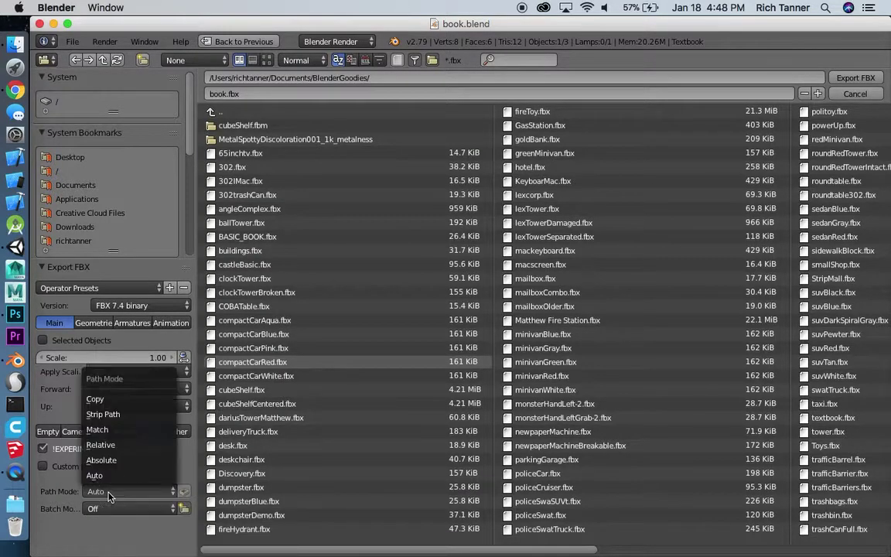
left_click(109, 400)
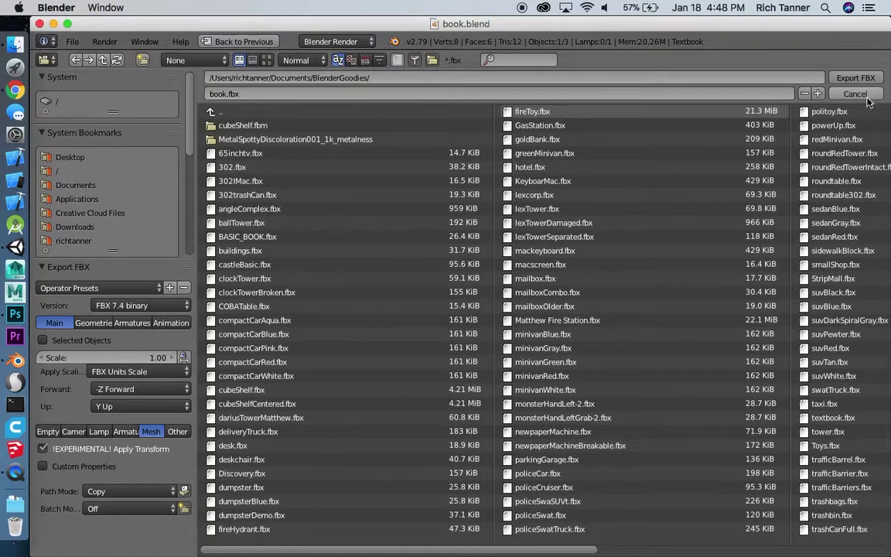
left_click(169, 289)
left_click(191, 306)
type("fbx")
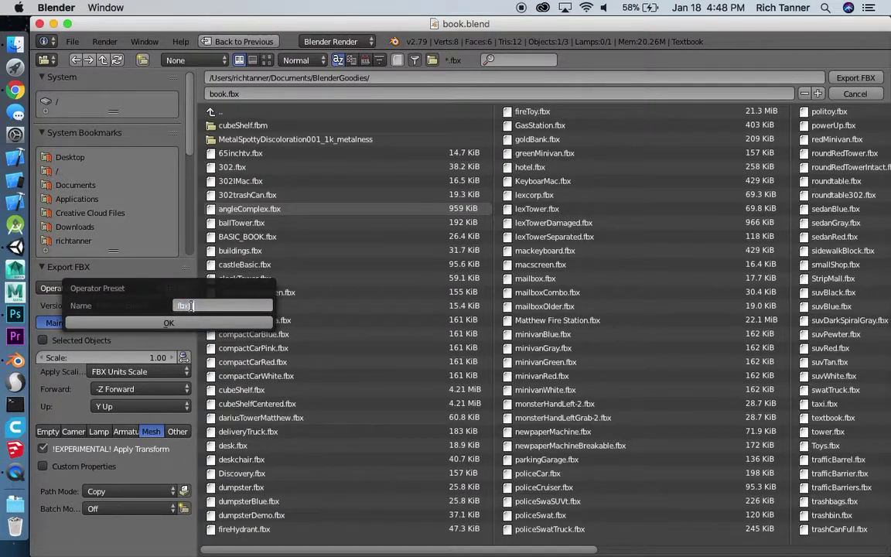
type("MAGIC")
left_click(169, 323)
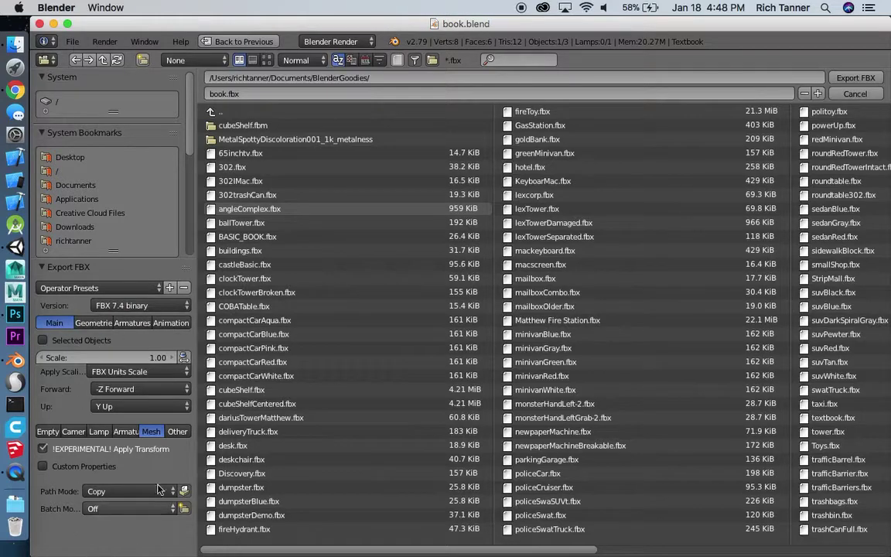
left_click(118, 289)
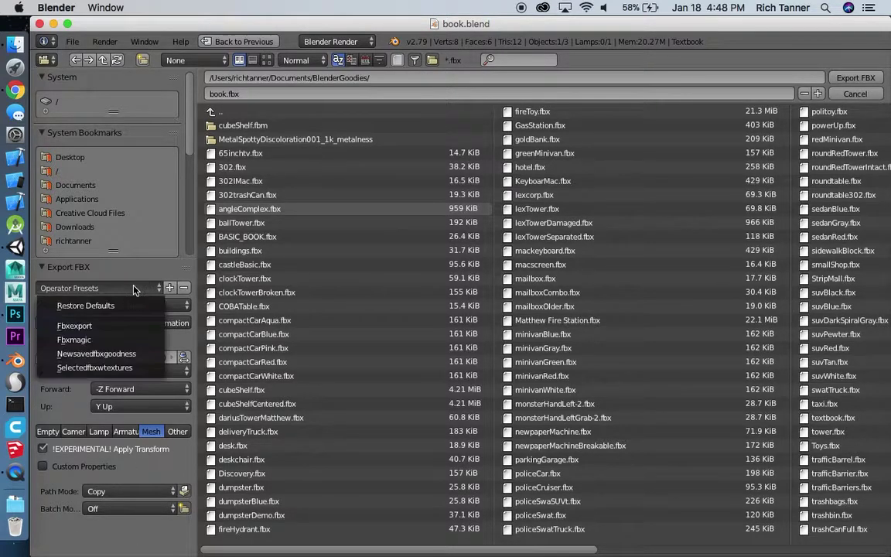
left_click(87, 341)
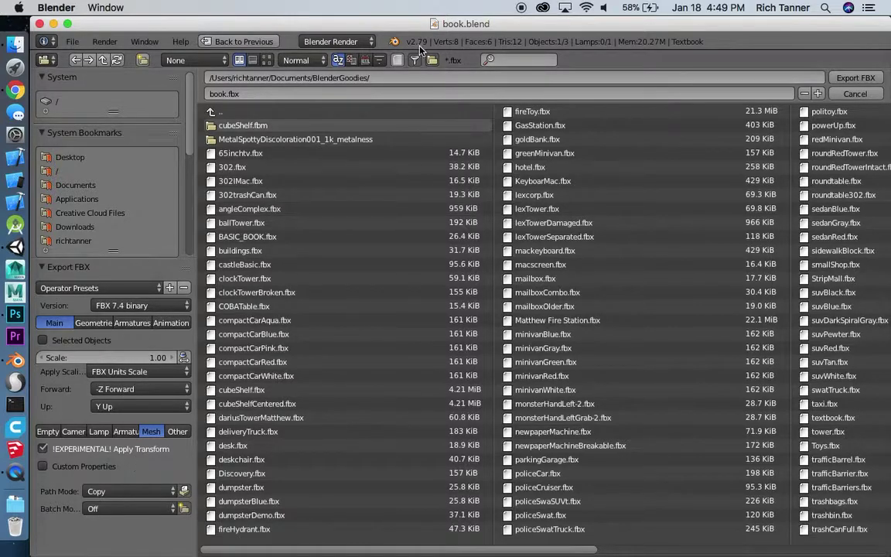
Cancel the export browser and apply rotation and scale to the Textbook
left_click(855, 77)
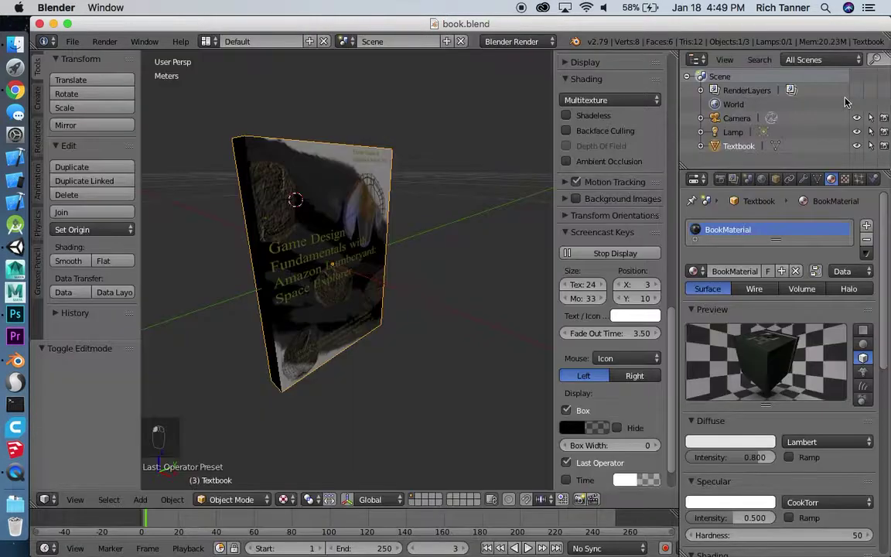
left_click(368, 184)
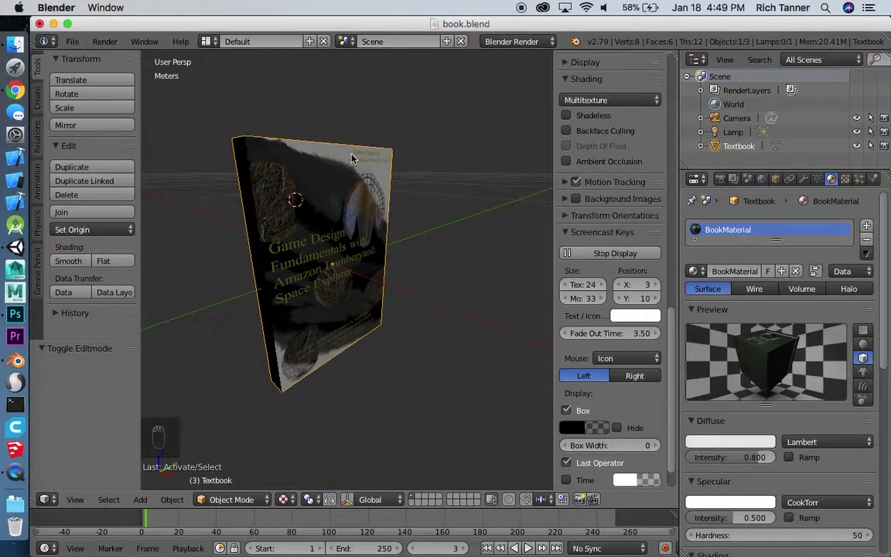
key("ctrl+a")
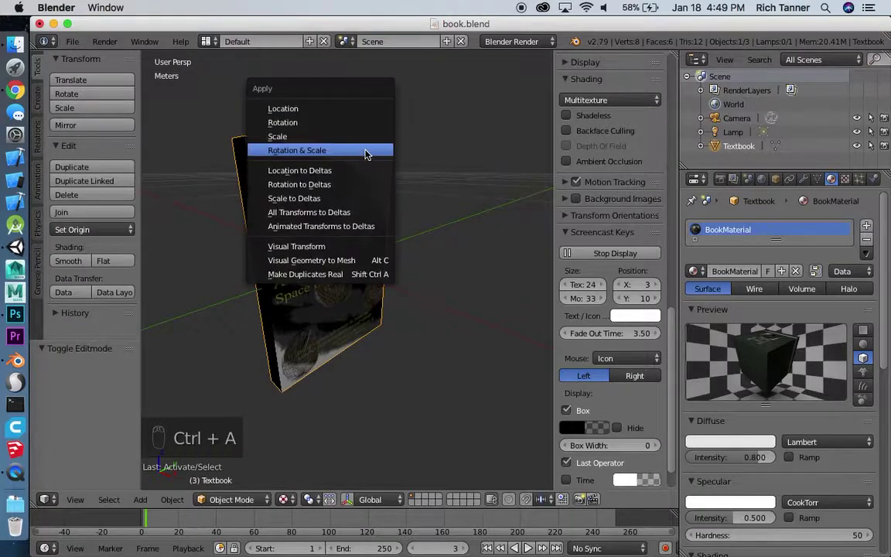
left_click(317, 151)
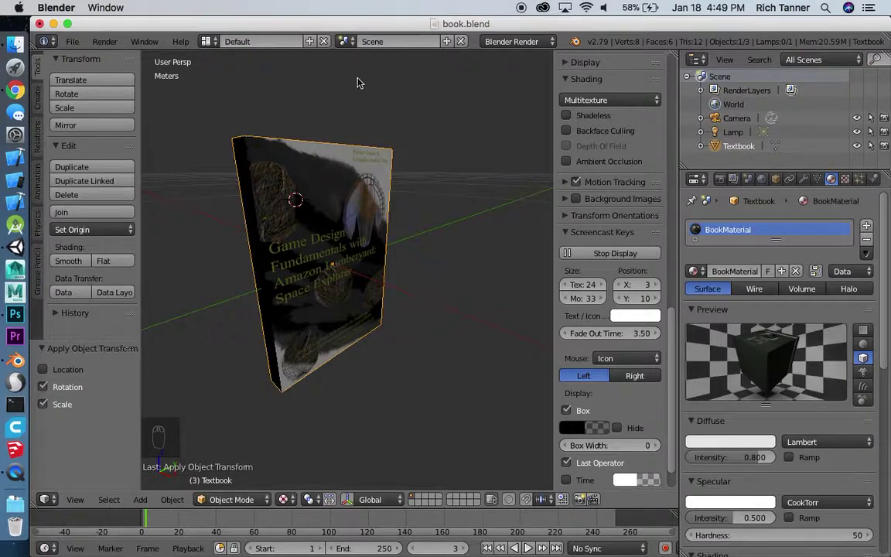
left_click(72, 41)
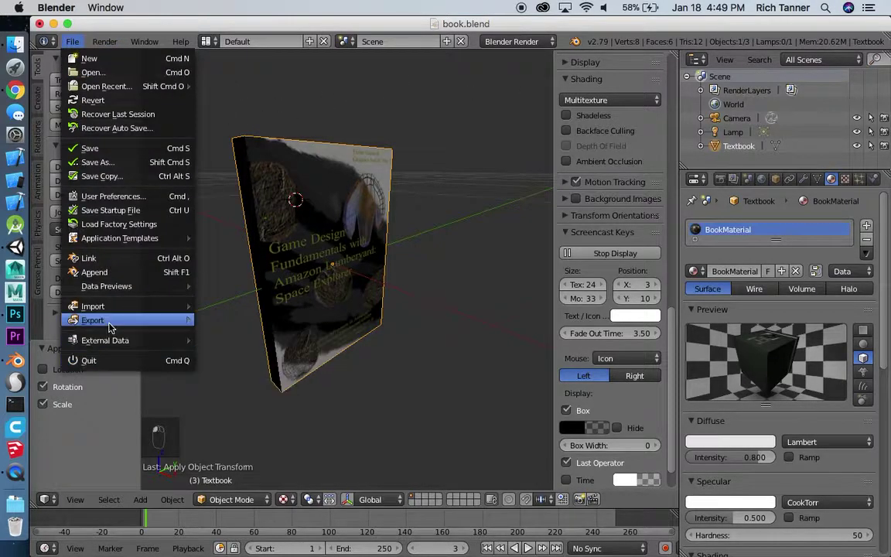
Open the FBX exporter and load the Fbxmagic preset settings
mouse_move(100, 320)
left_click(230, 361)
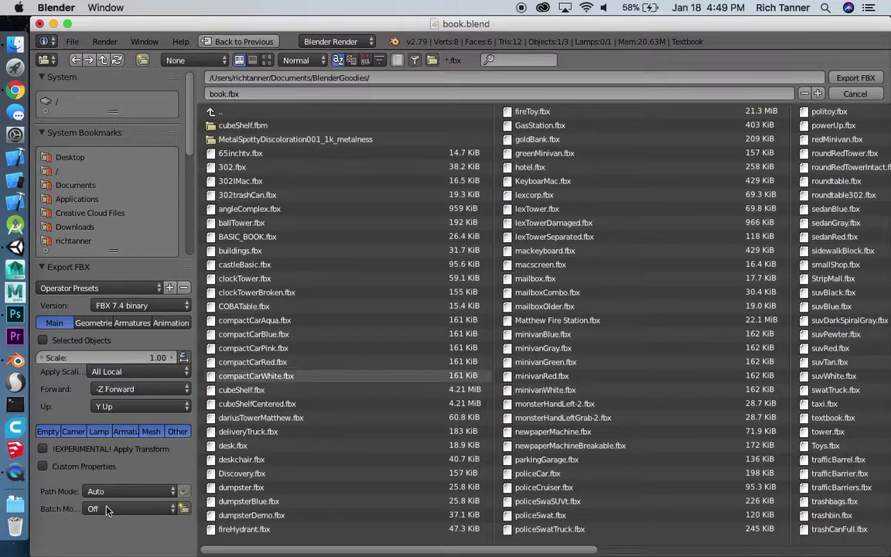
left_click(89, 288)
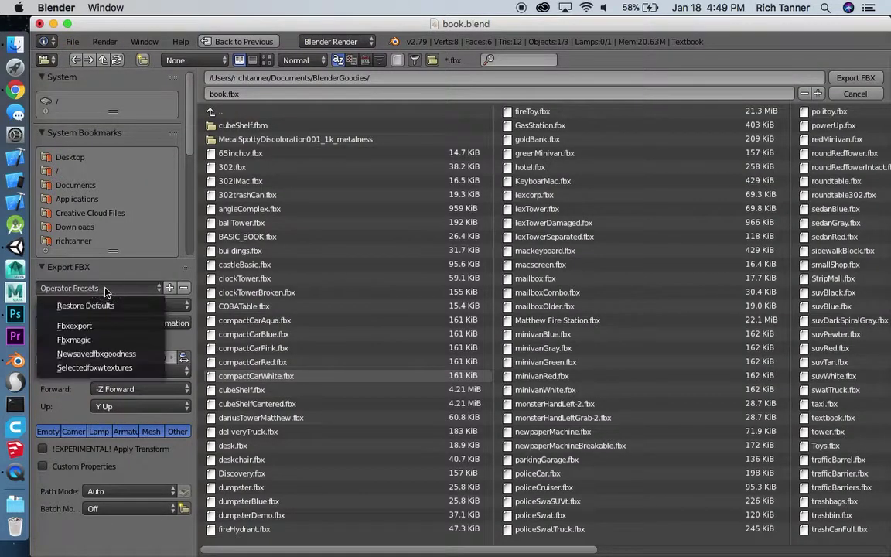
left_click(74, 339)
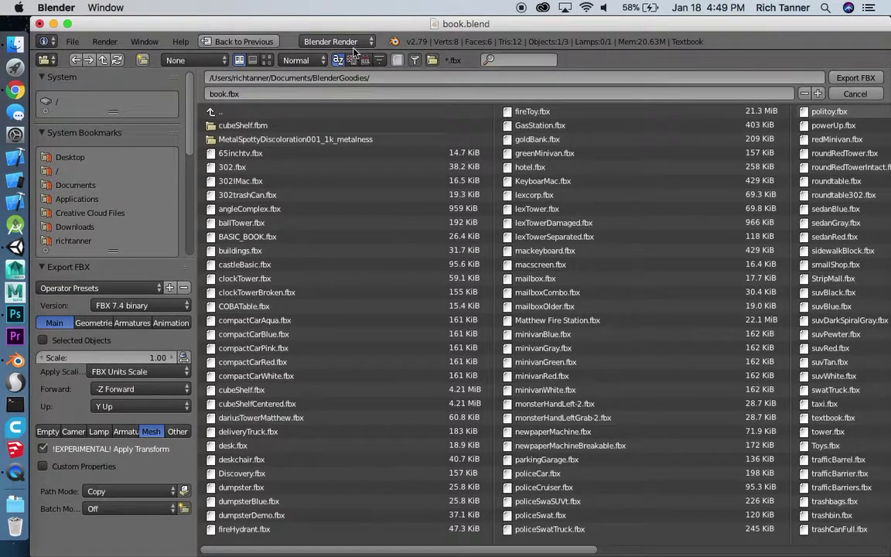
Rename the export file to textbooktest.fbx and export the textbook
left_click(213, 93)
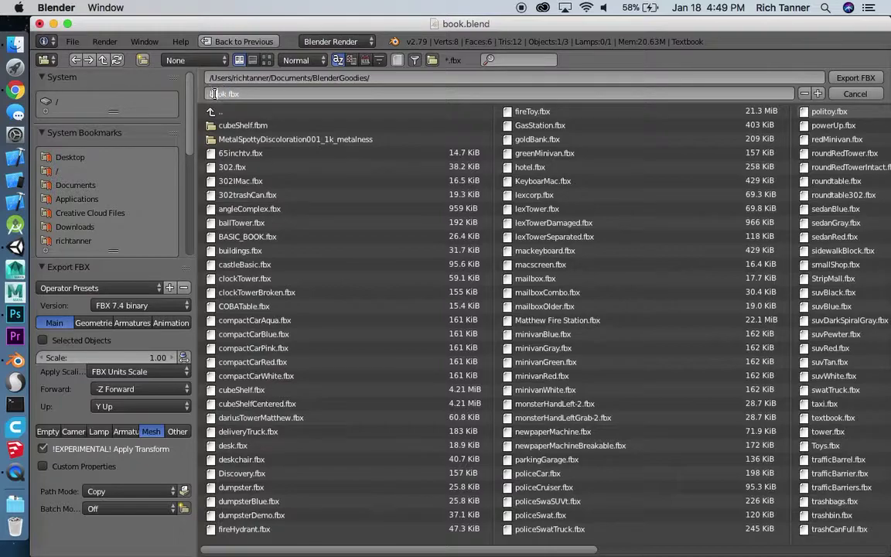
left_click_drag(210, 94, 227, 94)
type("textbookbtest")
left_click(858, 79)
left_click(862, 79)
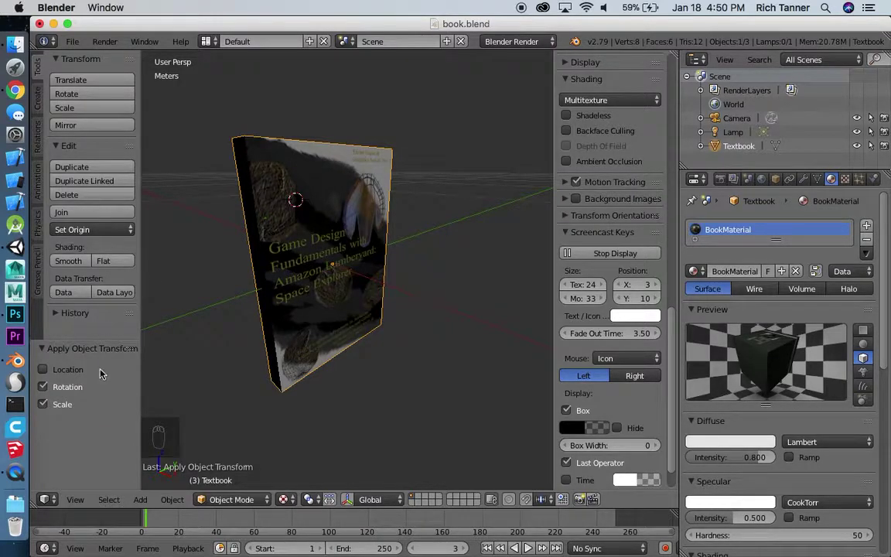
Reopen the FBX export browser to find textbooktest.fbx among the files
left_click(72, 41)
mouse_move(109, 328)
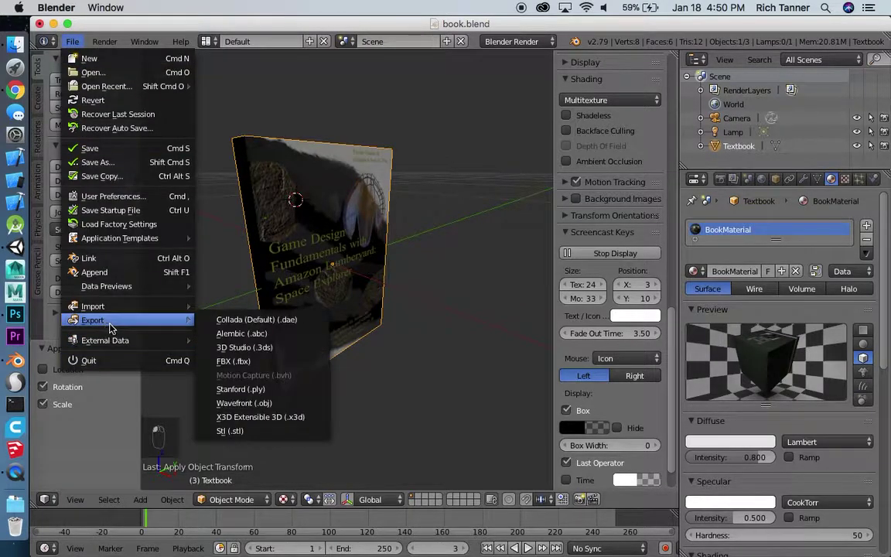
left_click(231, 361)
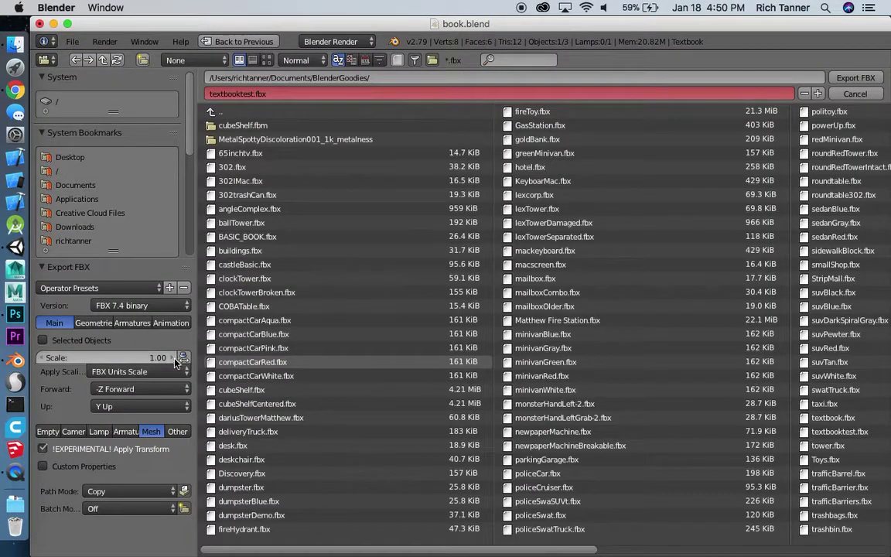